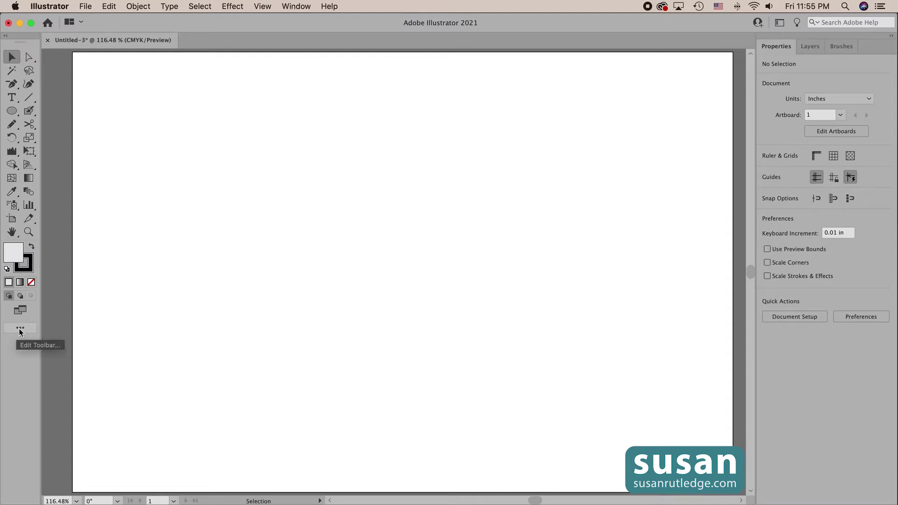
Switch the toolbar to the Basic set and select the Shaper Tool from the Pencil group.
{"action": "left_click", "coordinate": [20, 330]}
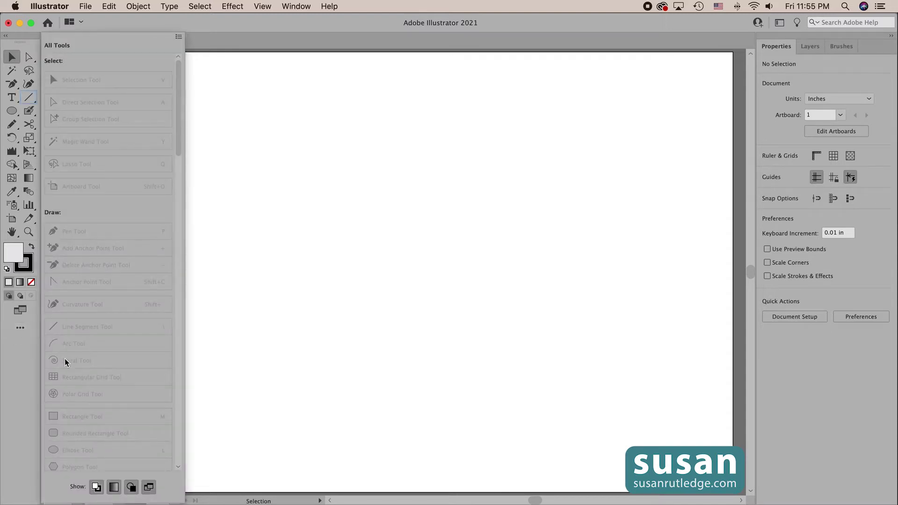
{"action": "left_click", "coordinate": [178, 37]}
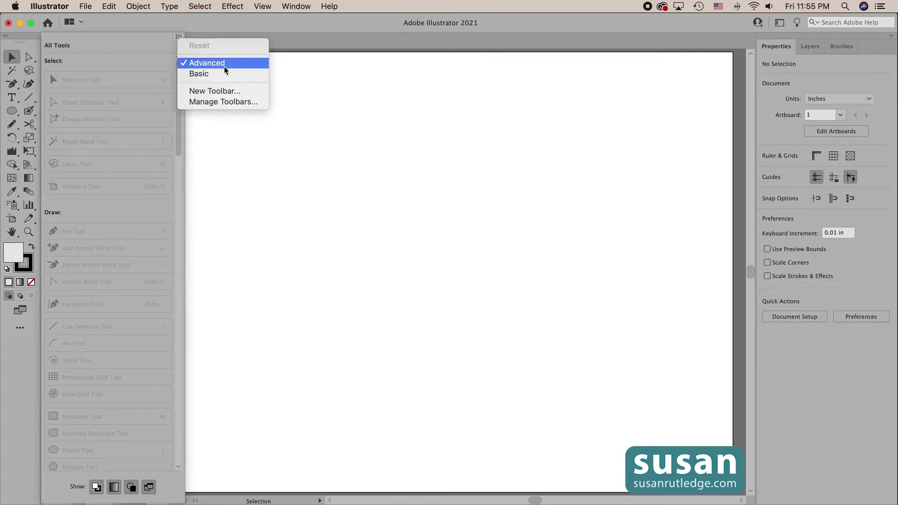
{"action": "left_click", "coordinate": [202, 77]}
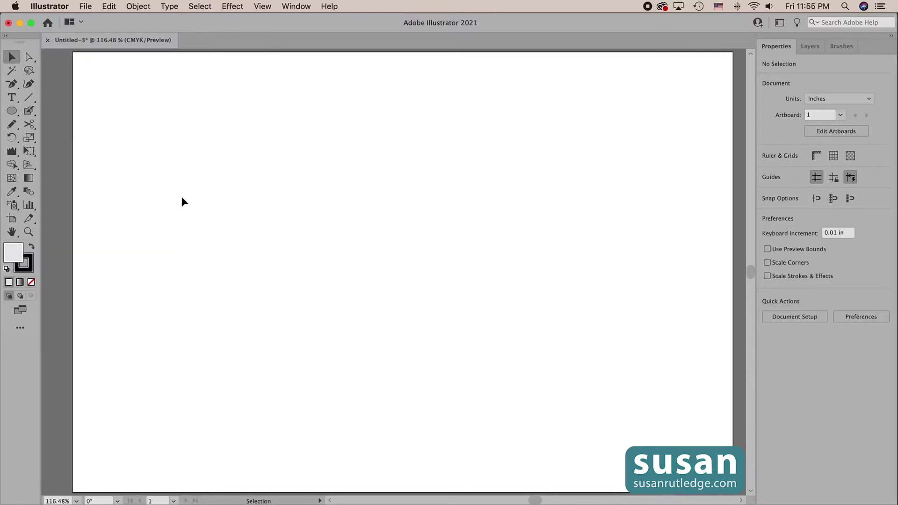
{"action": "left_click", "coordinate": [11, 126]}
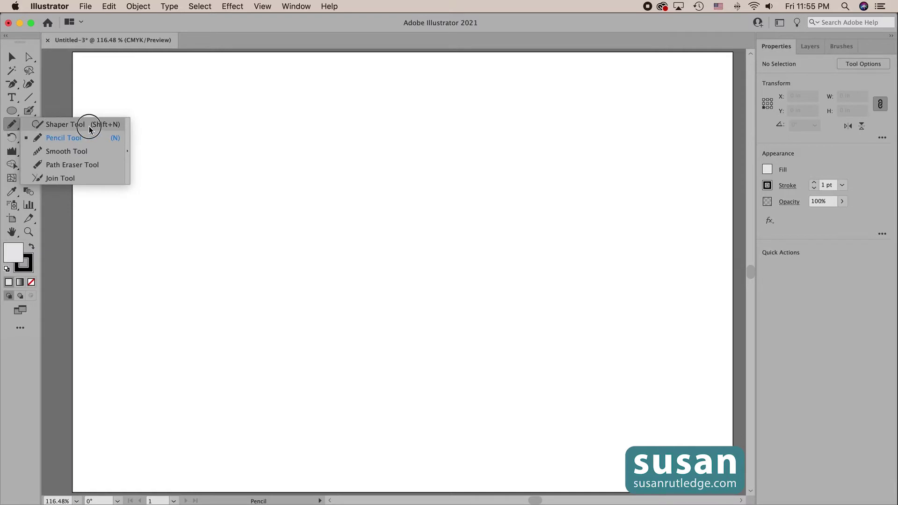
{"action": "left_click", "coordinate": [123, 128]}
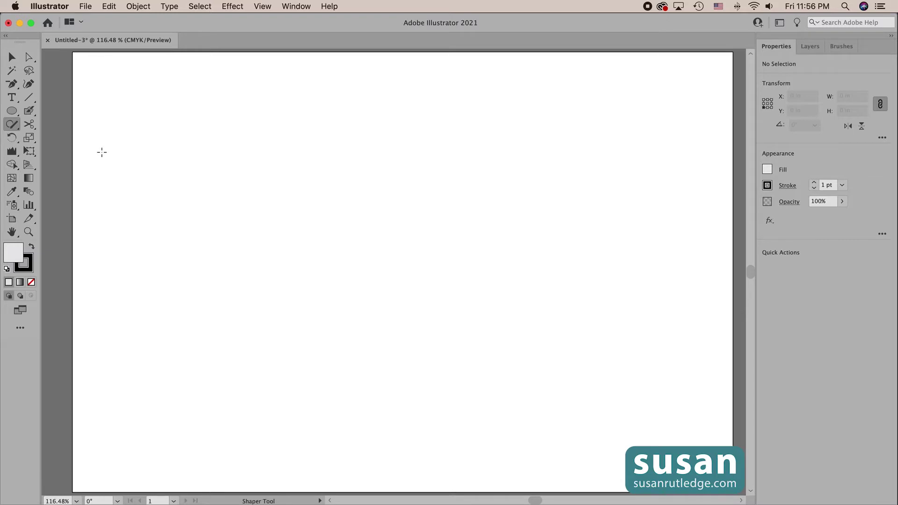
Sketch several crossing straight lines at the top-left and a circle to their right.
{"action": "mouse_move", "coordinate": [97, 155]}
{"action": "left_mouse_down"}
{"action": "mouse_move", "coordinate": [130, 85]}
{"action": "mouse_move", "coordinate": [124, 136]}
{"action": "mouse_move", "coordinate": [152, 99]}
{"action": "left_mouse_up"}
{"action": "mouse_move", "coordinate": [125, 149]}
{"action": "left_mouse_down"}
{"action": "mouse_move", "coordinate": [201, 141]}
{"action": "mouse_move", "coordinate": [147, 133]}
{"action": "mouse_move", "coordinate": [172, 110]}
{"action": "left_mouse_up"}
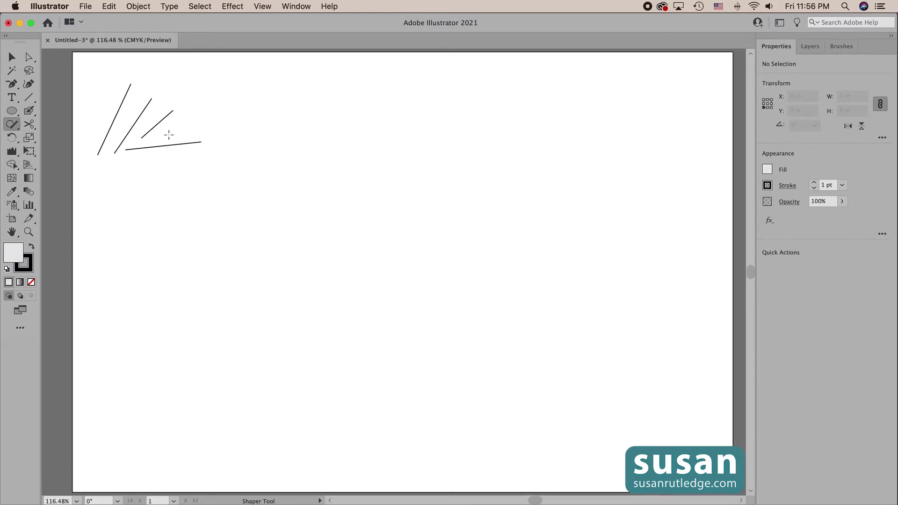
{"action": "left_click_drag", "start_coordinate": [100, 91], "coordinate": [176, 149]}
{"action": "mouse_move", "coordinate": [273, 107]}
{"action": "left_mouse_down"}
{"action": "mouse_move", "coordinate": [251, 117]}
{"action": "mouse_move", "coordinate": [258, 155]}
{"action": "mouse_move", "coordinate": [289, 149]}
{"action": "mouse_move", "coordinate": [268, 111]}
{"action": "left_mouse_up"}
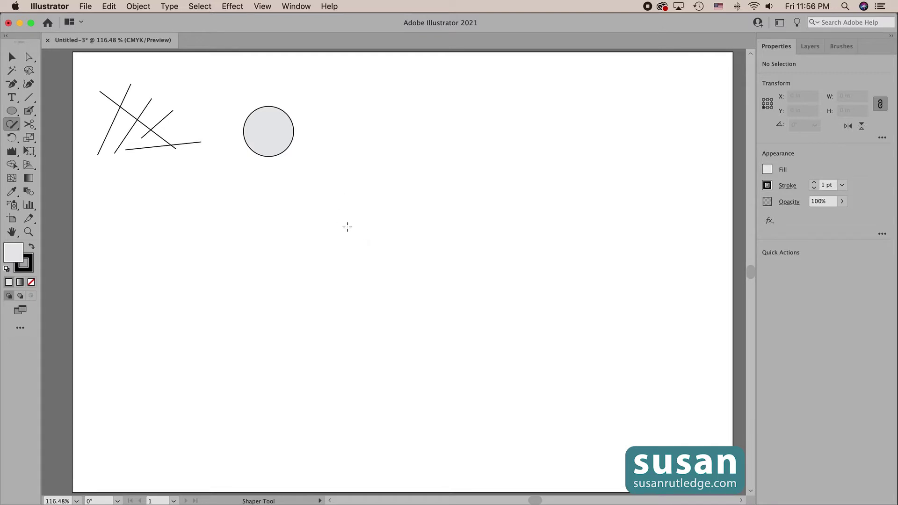
Sketch a wide ellipse below the lines, then delete it.
{"action": "mouse_move", "coordinate": [149, 211]}
{"action": "left_mouse_down"}
{"action": "mouse_move", "coordinate": [178, 182]}
{"action": "mouse_move", "coordinate": [294, 193]}
{"action": "mouse_move", "coordinate": [288, 210]}
{"action": "mouse_move", "coordinate": [246, 223]}
{"action": "mouse_move", "coordinate": [149, 208]}
{"action": "left_mouse_up"}
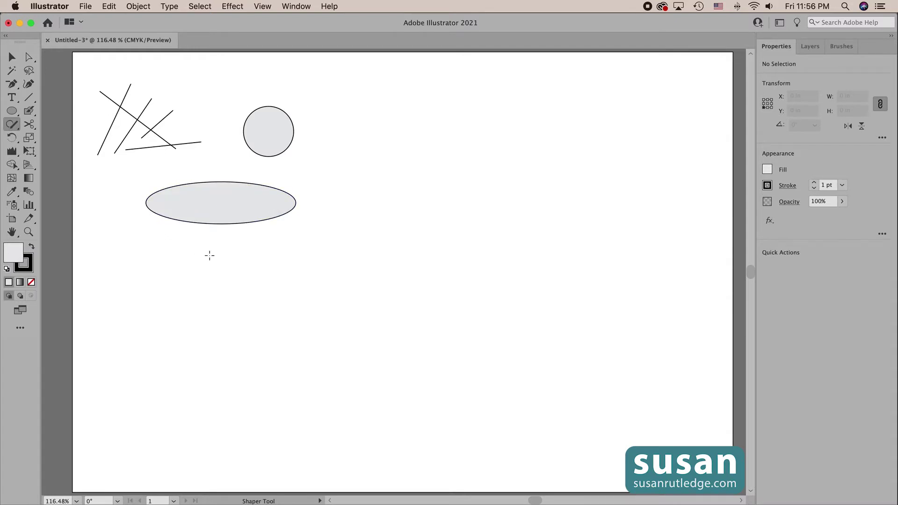
{"action": "left_click", "coordinate": [252, 201]}
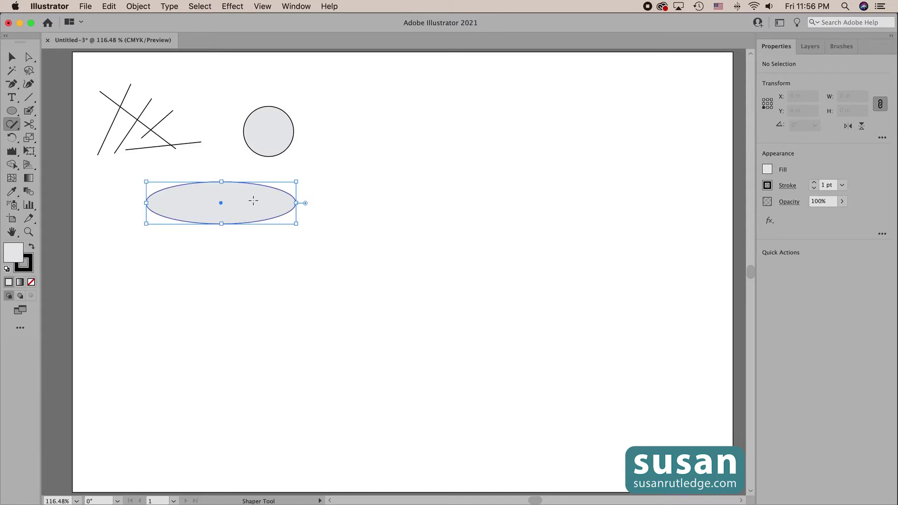
{"action": "key", "text": "Delete"}
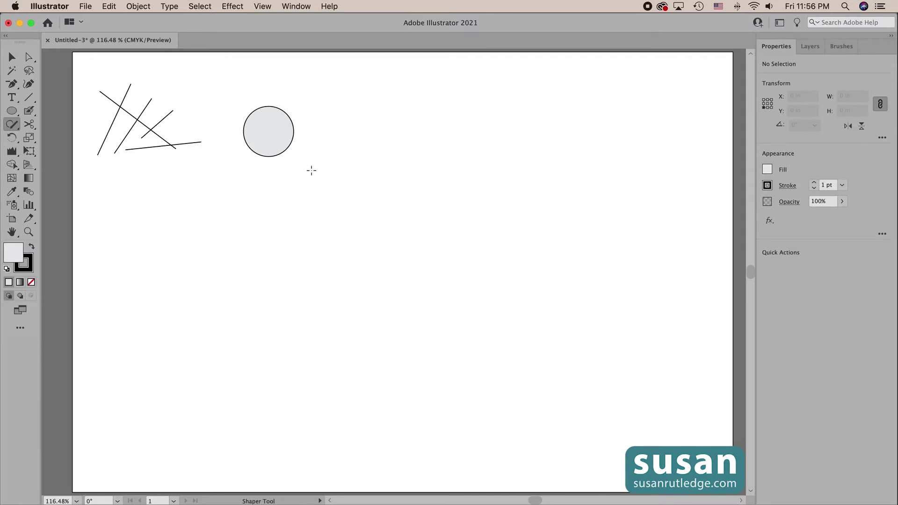
Sketch a square, a wide rectangle, a tall narrow rectangle, and two crossing diagonal rectangles below.
{"action": "mouse_move", "coordinate": [340, 108]}
{"action": "left_mouse_down"}
{"action": "mouse_move", "coordinate": [345, 152]}
{"action": "mouse_move", "coordinate": [400, 156]}
{"action": "mouse_move", "coordinate": [396, 105]}
{"action": "mouse_move", "coordinate": [340, 106]}
{"action": "left_mouse_up"}
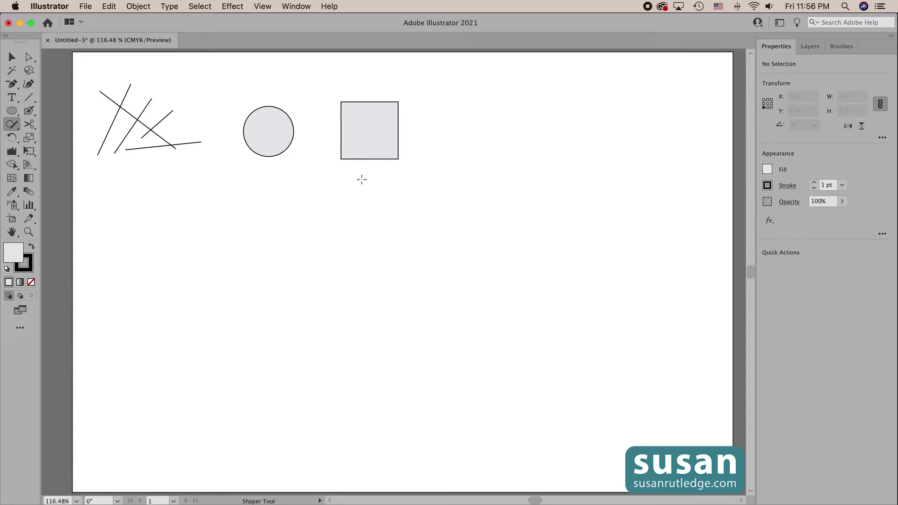
{"action": "mouse_move", "coordinate": [423, 115]}
{"action": "left_mouse_down"}
{"action": "mouse_move", "coordinate": [547, 115]}
{"action": "mouse_move", "coordinate": [545, 163]}
{"action": "mouse_move", "coordinate": [431, 163]}
{"action": "mouse_move", "coordinate": [422, 160]}
{"action": "mouse_move", "coordinate": [421, 113]}
{"action": "left_mouse_up"}
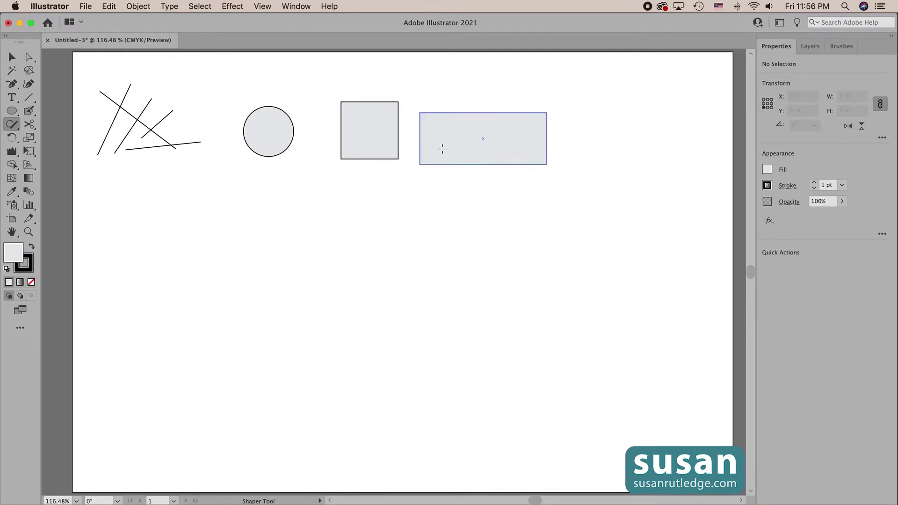
{"action": "mouse_move", "coordinate": [582, 82]}
{"action": "left_mouse_down"}
{"action": "mouse_move", "coordinate": [604, 83]}
{"action": "mouse_move", "coordinate": [604, 237]}
{"action": "mouse_move", "coordinate": [582, 171]}
{"action": "mouse_move", "coordinate": [582, 84]}
{"action": "left_mouse_up"}
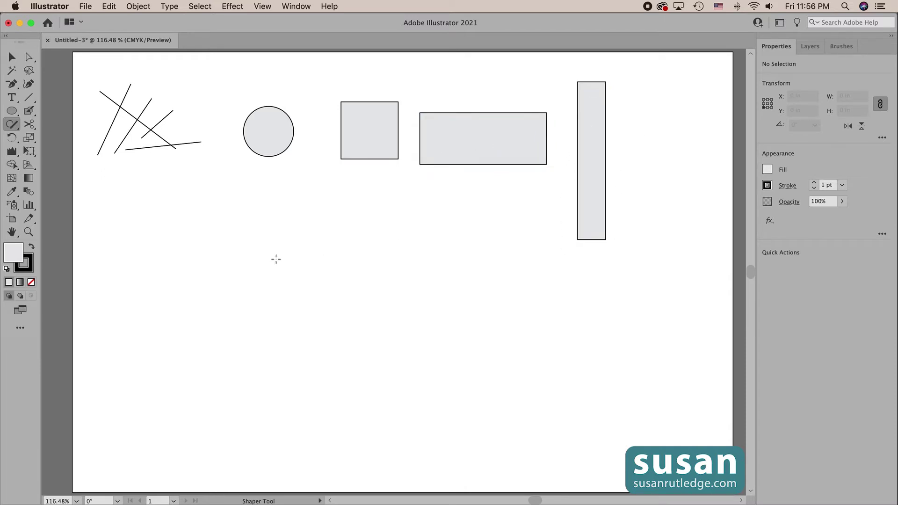
{"action": "mouse_move", "coordinate": [283, 259]}
{"action": "left_mouse_down"}
{"action": "mouse_move", "coordinate": [367, 174]}
{"action": "mouse_move", "coordinate": [388, 195]}
{"action": "mouse_move", "coordinate": [300, 259]}
{"action": "left_mouse_up"}
{"action": "mouse_move", "coordinate": [281, 174]}
{"action": "left_mouse_down"}
{"action": "mouse_move", "coordinate": [403, 271]}
{"action": "mouse_move", "coordinate": [367, 294]}
{"action": "mouse_move", "coordinate": [343, 276]}
{"action": "mouse_move", "coordinate": [257, 210]}
{"action": "mouse_move", "coordinate": [285, 179]}
{"action": "left_mouse_up"}
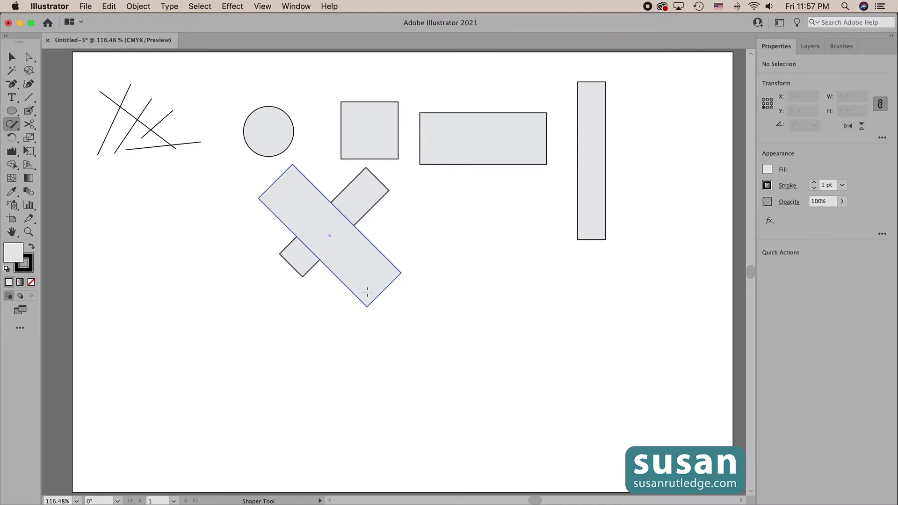
Draw an upright triangle as a 3-point star, then sketch a larger triangle to its lower right.
{"action": "left_click", "coordinate": [511, 307]}
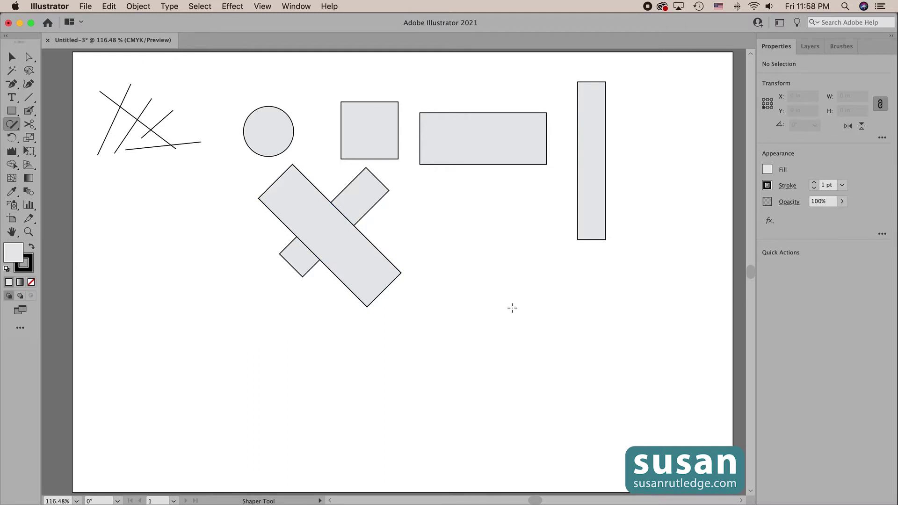
{"action": "left_click", "coordinate": [12, 112]}
{"action": "left_click_drag", "start_coordinate": [11, 112], "coordinate": [63, 162]}
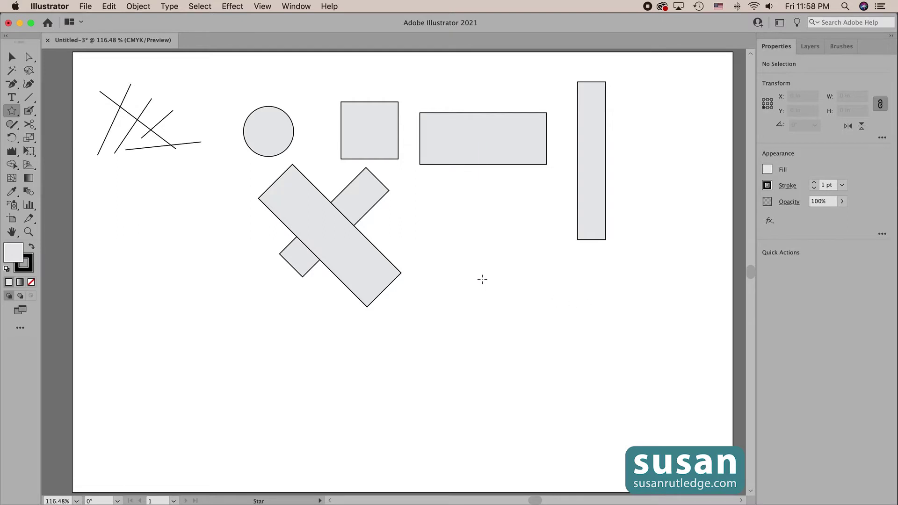
{"action": "left_click_drag", "start_coordinate": [482, 280], "coordinate": [518, 320]}
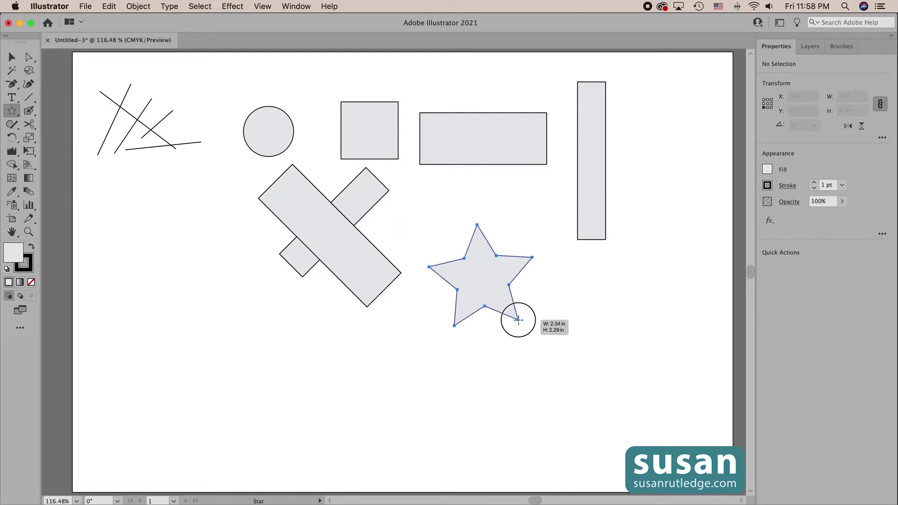
{"action": "key", "text": "Down"}
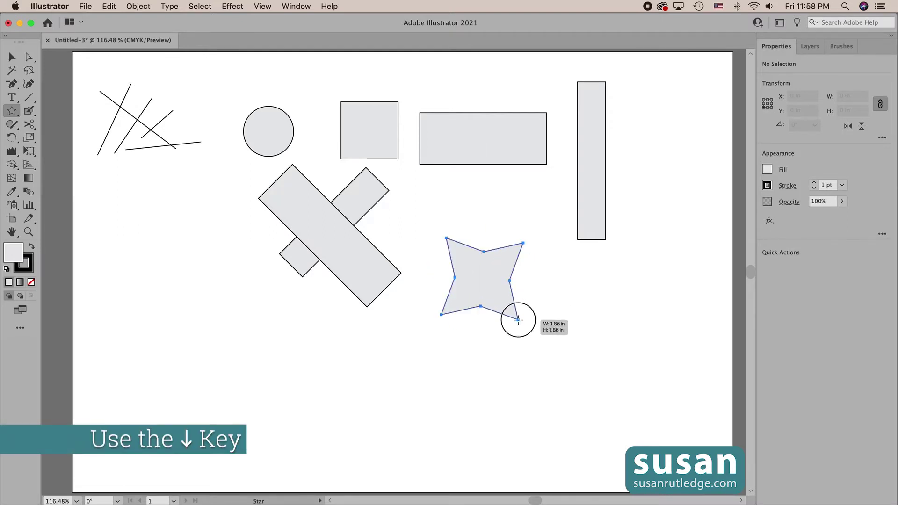
{"action": "key", "text": "Down"}
{"action": "left_click_drag", "start_coordinate": [518, 320], "coordinate": [526, 299]}
{"action": "key", "text": "shift"}
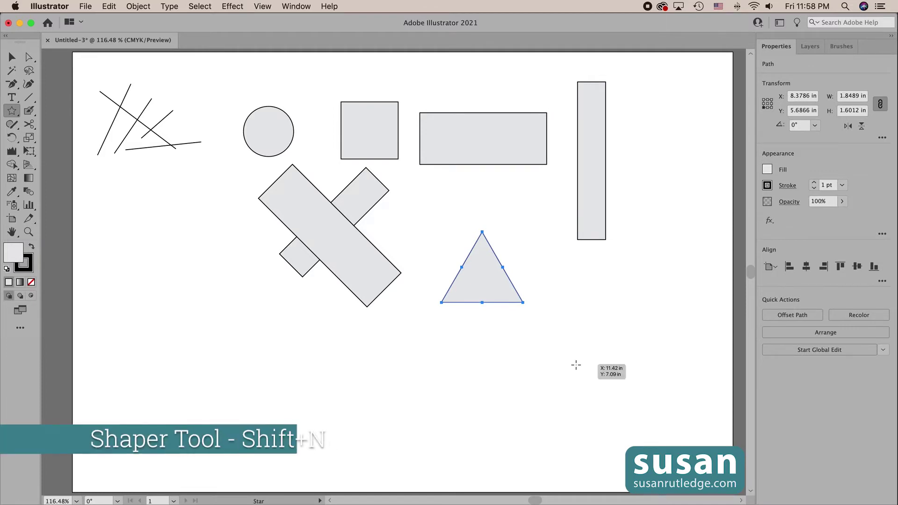
{"action": "key", "text": "shift+n"}
{"action": "mouse_move", "coordinate": [555, 333]}
{"action": "left_mouse_down"}
{"action": "mouse_move", "coordinate": [584, 246]}
{"action": "mouse_move", "coordinate": [632, 339]}
{"action": "mouse_move", "coordinate": [537, 343]}
{"action": "left_mouse_up"}
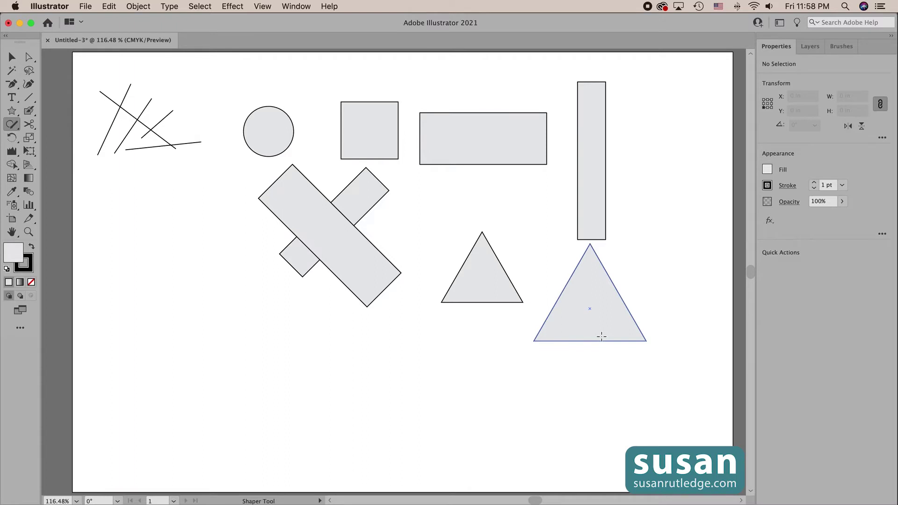
Sketch a hexagon at the left, increase it to 9 sides and slightly round its corners.
{"action": "mouse_move", "coordinate": [115, 206]}
{"action": "left_mouse_down"}
{"action": "mouse_move", "coordinate": [199, 208]}
{"action": "mouse_move", "coordinate": [236, 265]}
{"action": "mouse_move", "coordinate": [207, 338]}
{"action": "mouse_move", "coordinate": [129, 333]}
{"action": "mouse_move", "coordinate": [81, 295]}
{"action": "mouse_move", "coordinate": [94, 235]}
{"action": "mouse_move", "coordinate": [120, 207]}
{"action": "left_mouse_up"}
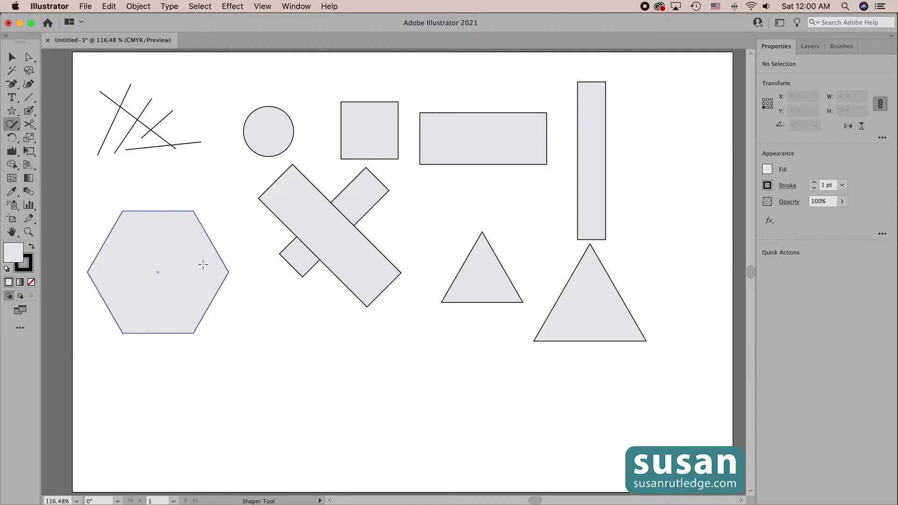
{"action": "left_click", "coordinate": [181, 282]}
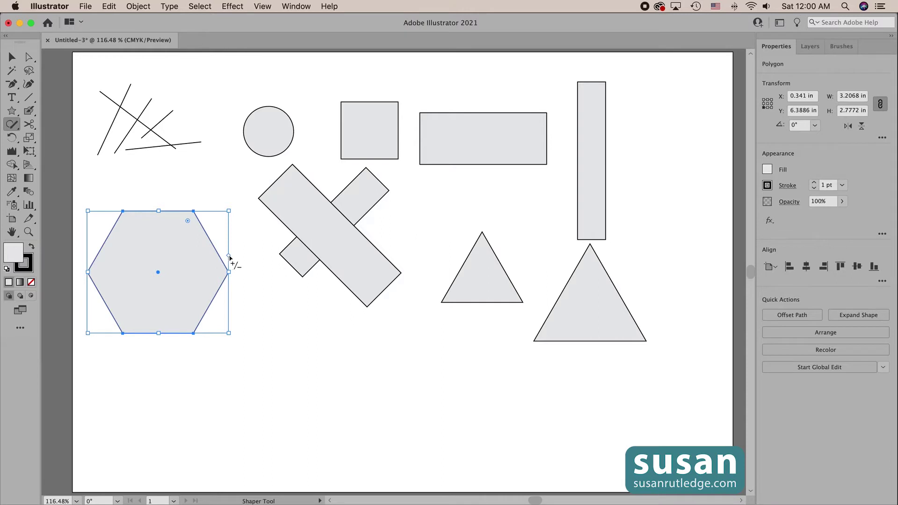
{"action": "left_click_drag", "start_coordinate": [228, 256], "coordinate": [230, 297]}
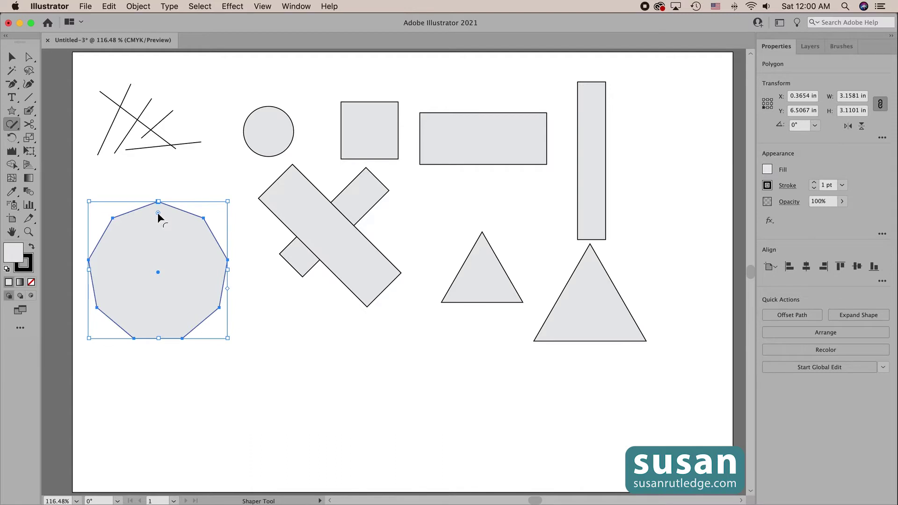
{"action": "left_click_drag", "start_coordinate": [158, 213], "coordinate": [157, 225]}
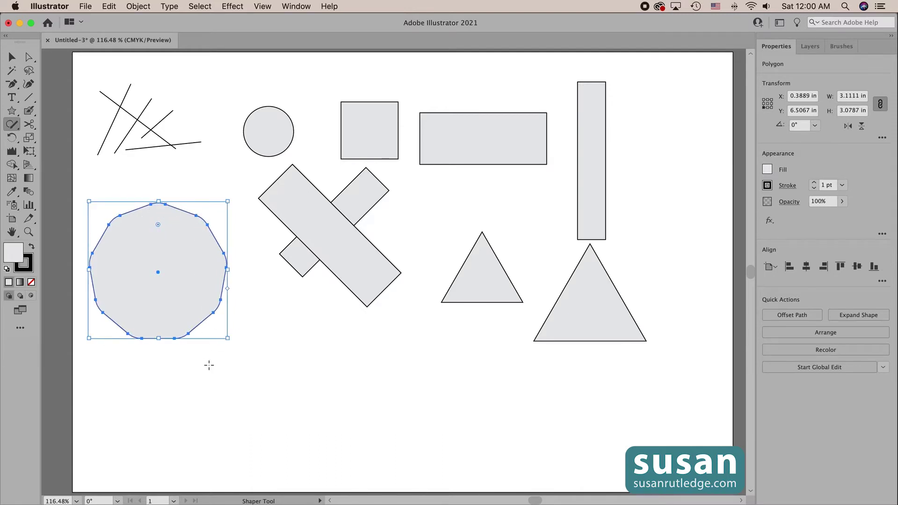
{"action": "left_click", "coordinate": [606, 326]}
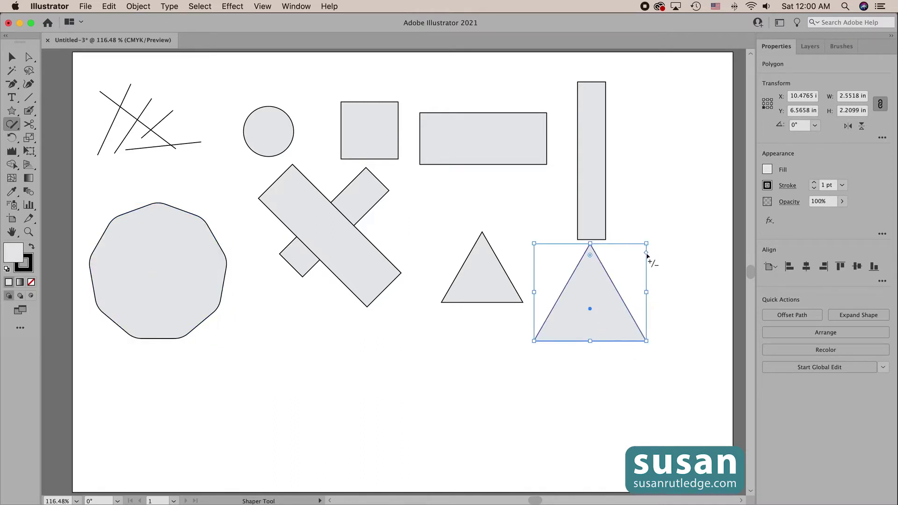
{"action": "mouse_move", "coordinate": [646, 253]}
{"action": "left_mouse_down"}
{"action": "mouse_move", "coordinate": [647, 267]}
{"action": "mouse_move", "coordinate": [646, 253]}
{"action": "left_mouse_up"}
{"action": "left_click_drag", "start_coordinate": [589, 256], "coordinate": [590, 269]}
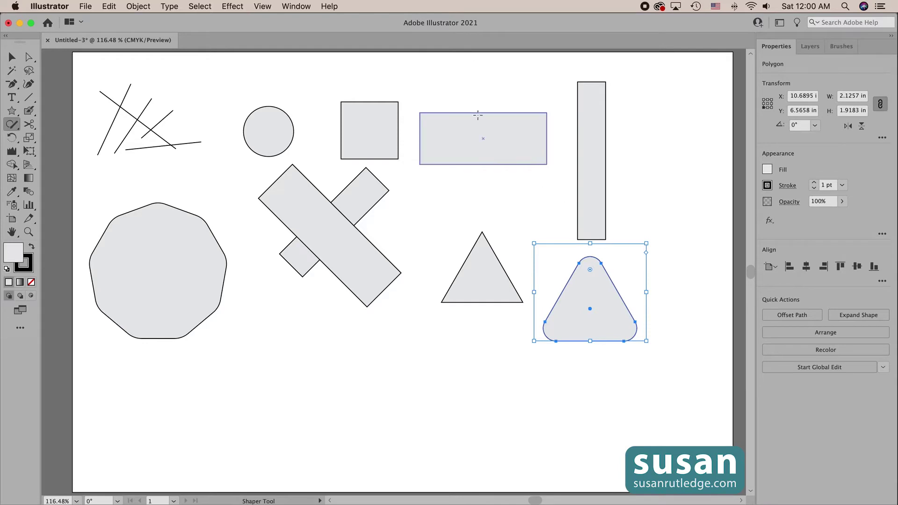
{"action": "left_click", "coordinate": [481, 138]}
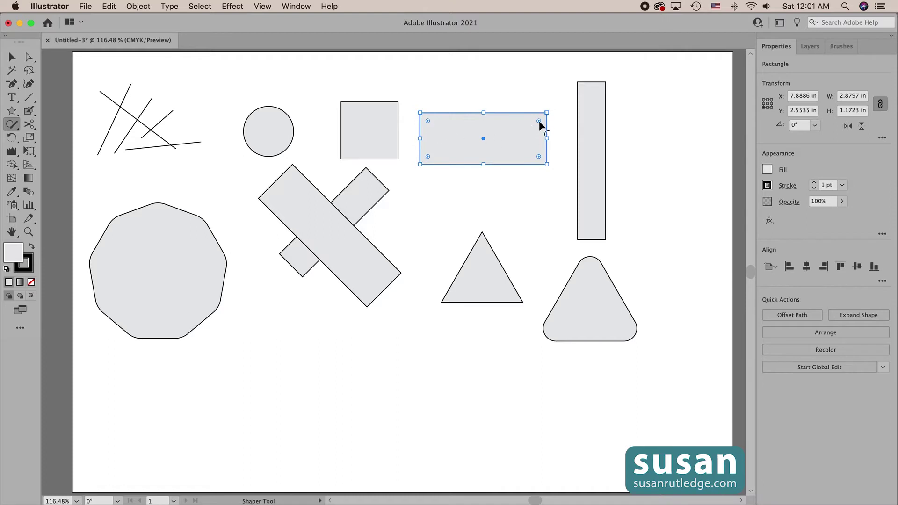
{"action": "left_click_drag", "start_coordinate": [539, 123], "coordinate": [524, 135]}
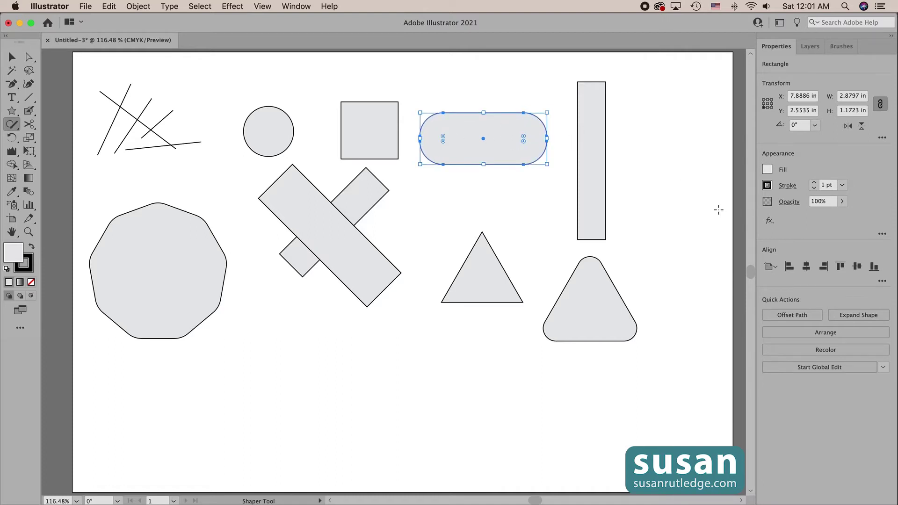
{"action": "left_click_drag", "start_coordinate": [524, 138], "coordinate": [546, 120]}
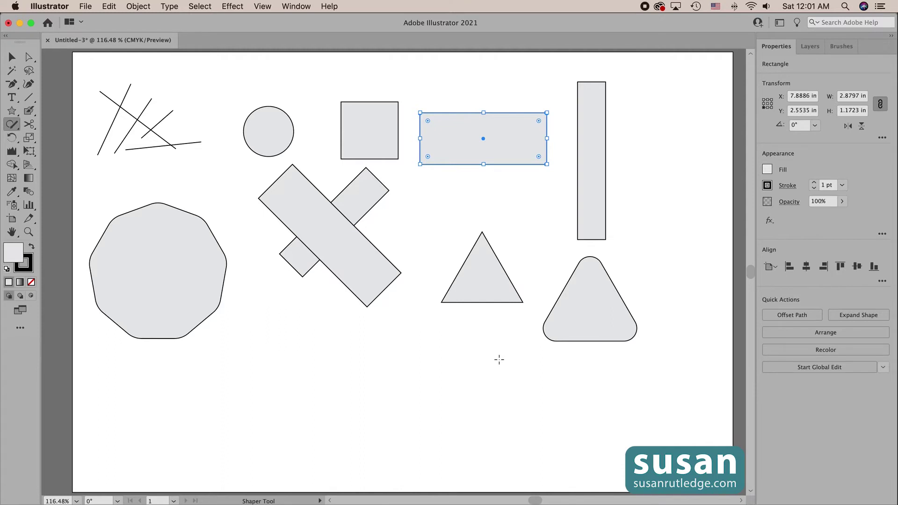
Fill the rounded triangle red and the small pointed triangle dark green.
{"action": "left_click", "coordinate": [607, 315]}
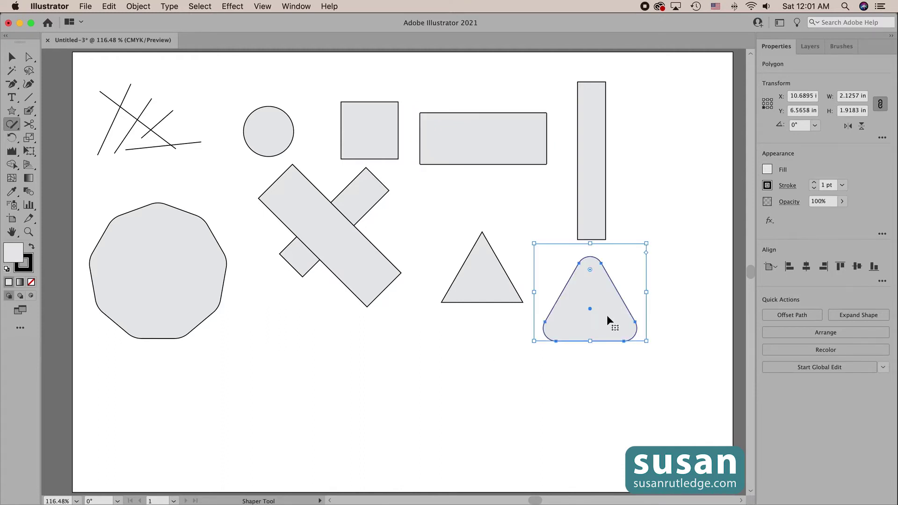
{"action": "left_click", "coordinate": [768, 169]}
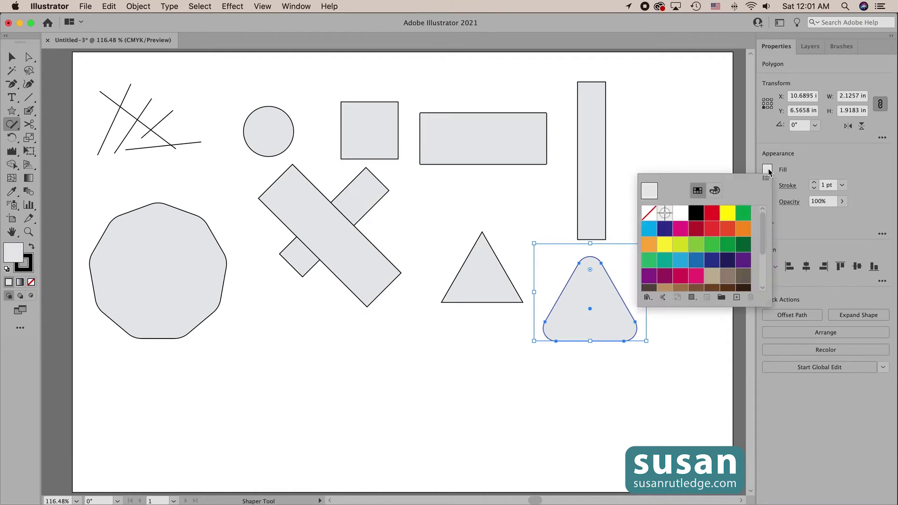
{"action": "left_click", "coordinate": [711, 213]}
{"action": "left_click", "coordinate": [477, 277]}
{"action": "left_click", "coordinate": [467, 264]}
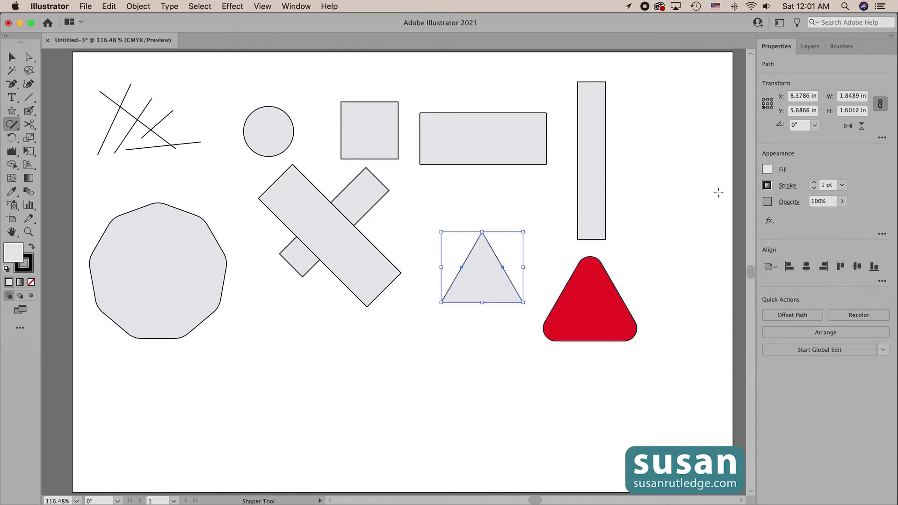
{"action": "left_click", "coordinate": [768, 169]}
{"action": "left_click", "coordinate": [744, 245]}
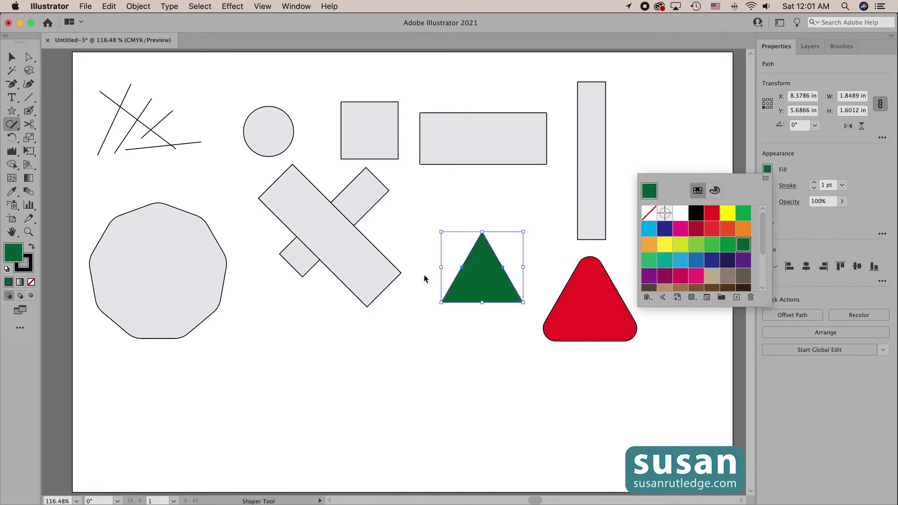
{"action": "left_click", "coordinate": [147, 291]}
Fill the nine-sided polygon magenta, then select the wide rectangle.
{"action": "left_click", "coordinate": [151, 265]}
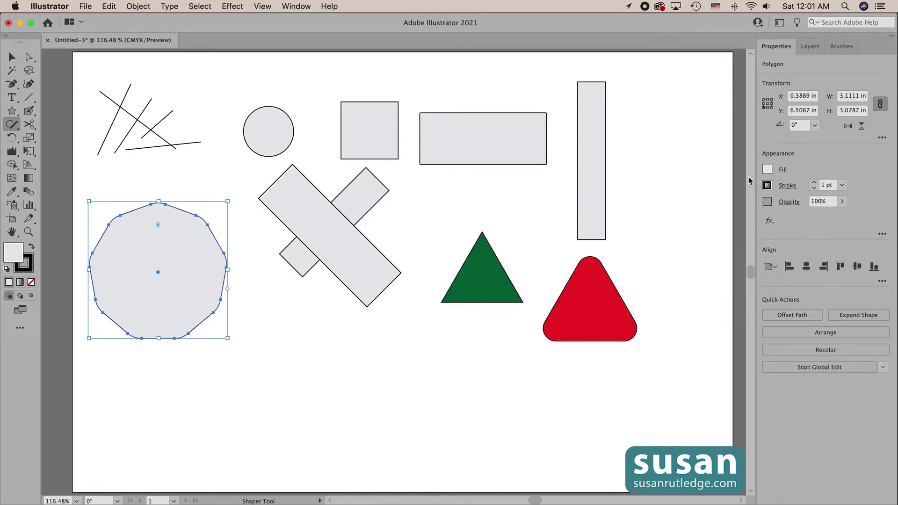
{"action": "left_click", "coordinate": [768, 169]}
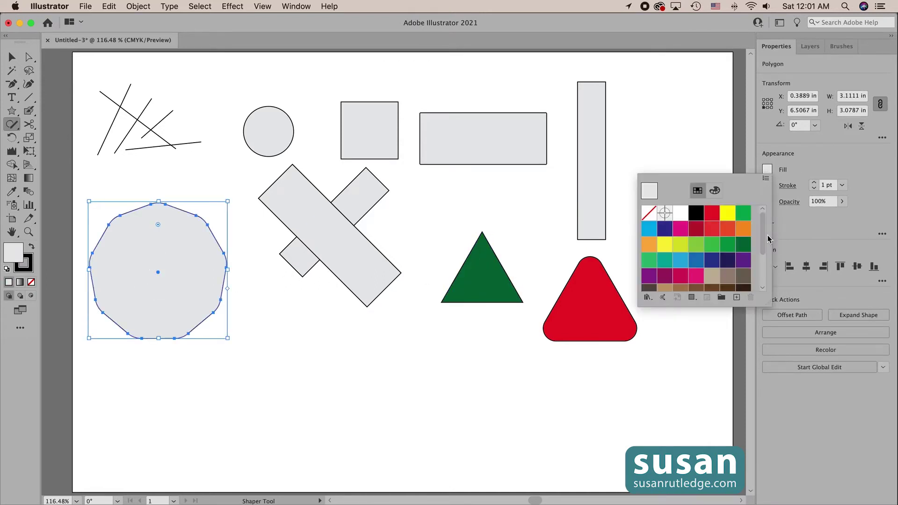
{"action": "left_click", "coordinate": [681, 234]}
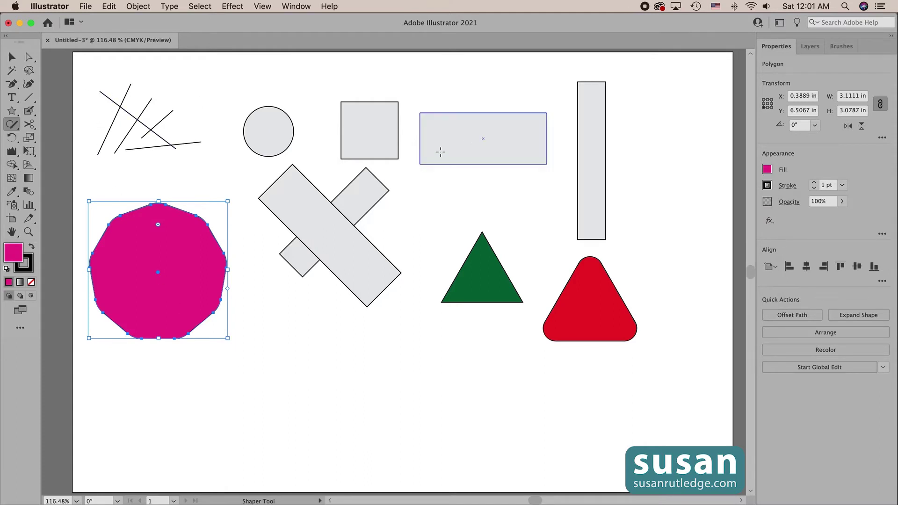
{"action": "left_click", "coordinate": [456, 116]}
{"action": "mouse_move", "coordinate": [454, 113]}
{"action": "left_mouse_down"}
{"action": "mouse_move", "coordinate": [467, 138]}
{"action": "mouse_move", "coordinate": [441, 198]}
{"action": "mouse_move", "coordinate": [464, 81]}
{"action": "mouse_move", "coordinate": [453, 114]}
{"action": "left_mouse_up"}
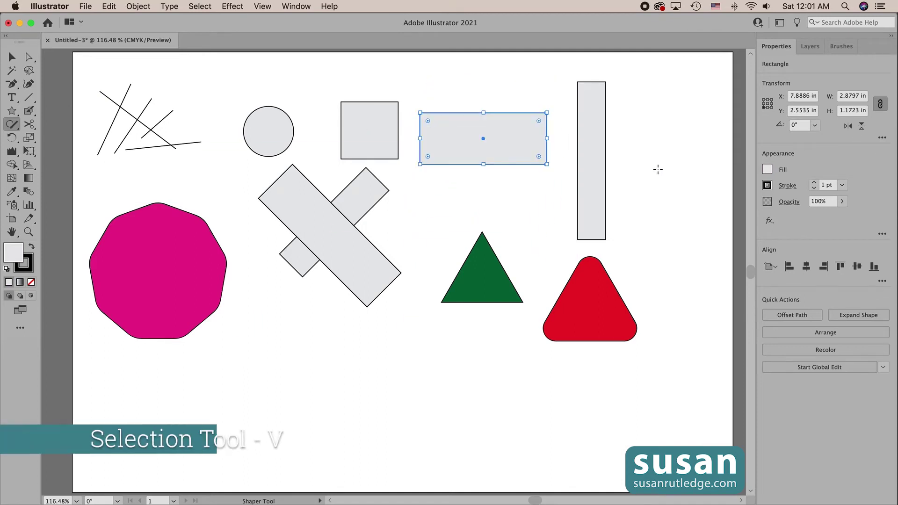
Delete the lines, circle, square and grey rectangles.
{"action": "key", "text": "v"}
{"action": "left_click", "coordinate": [647, 168]}
{"action": "left_click_drag", "start_coordinate": [116, 70], "coordinate": [655, 195]}
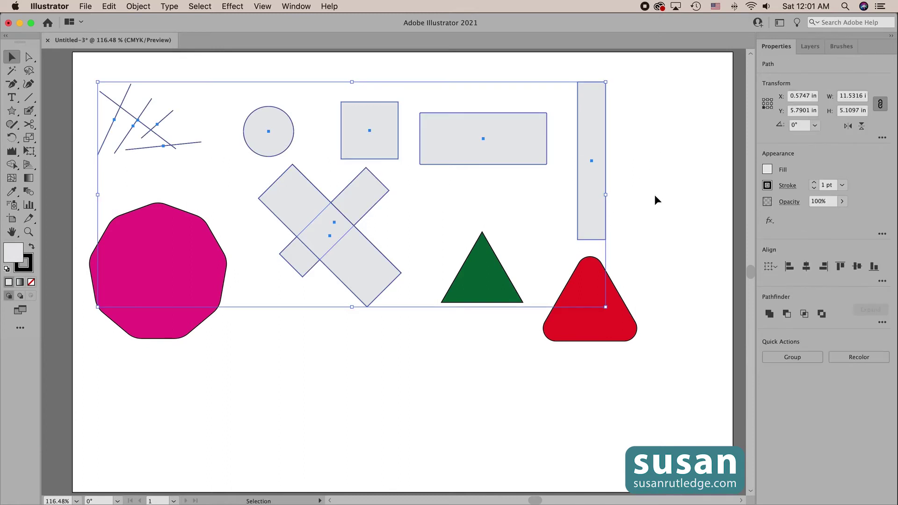
{"action": "key", "text": "Delete"}
Overlap the magenta polygon with both triangles and send the polygon to the back.
{"action": "left_click_drag", "start_coordinate": [199, 292], "coordinate": [451, 224]}
{"action": "left_click_drag", "start_coordinate": [497, 296], "coordinate": [336, 168]}
{"action": "left_click_drag", "start_coordinate": [597, 340], "coordinate": [486, 295]}
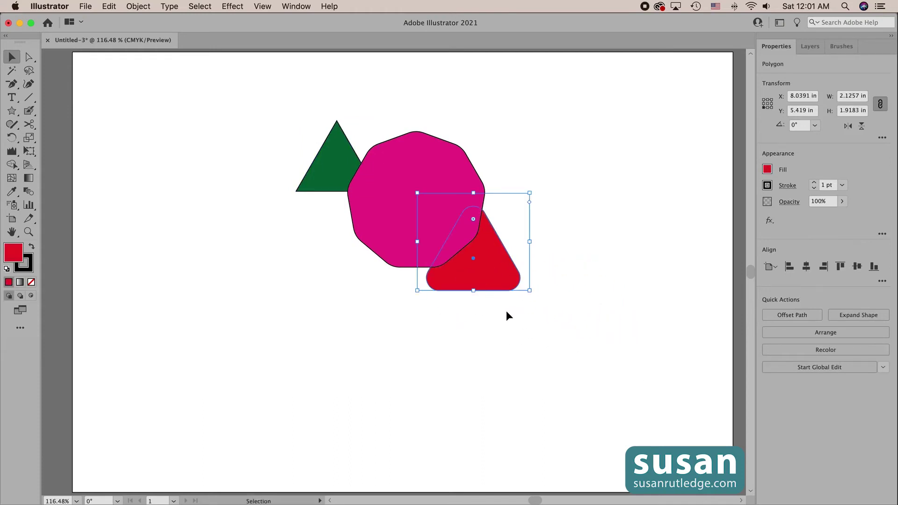
{"action": "key", "text": "super+shift+bracketleft"}
{"action": "left_click", "coordinate": [427, 170]}
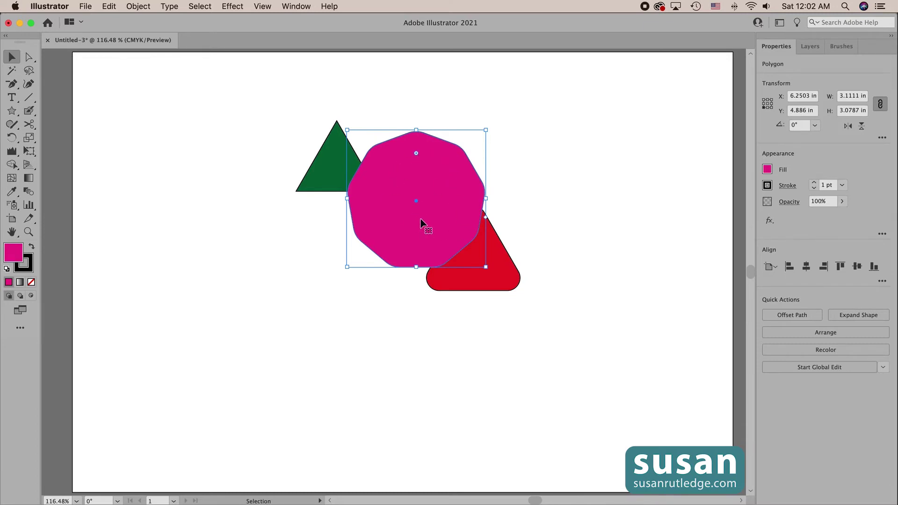
{"action": "key", "text": "super"}
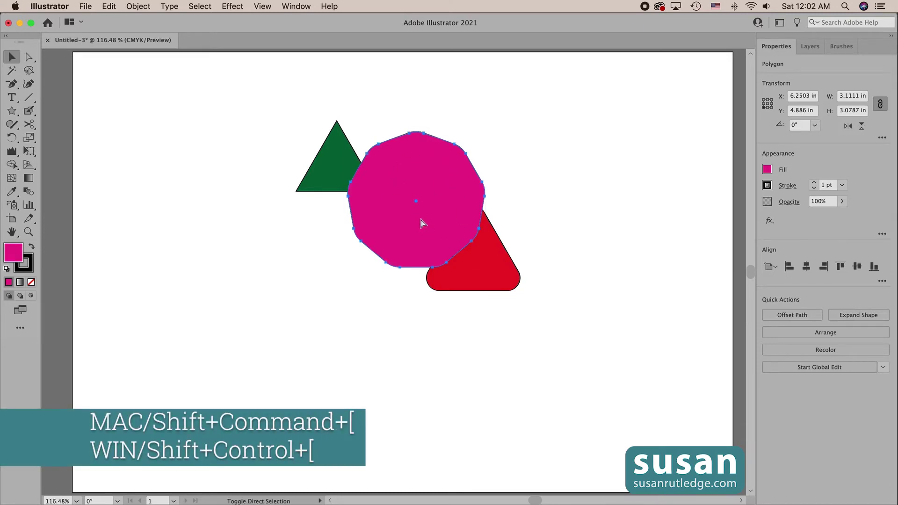
{"action": "key", "text": "super+shift+bracketleft"}
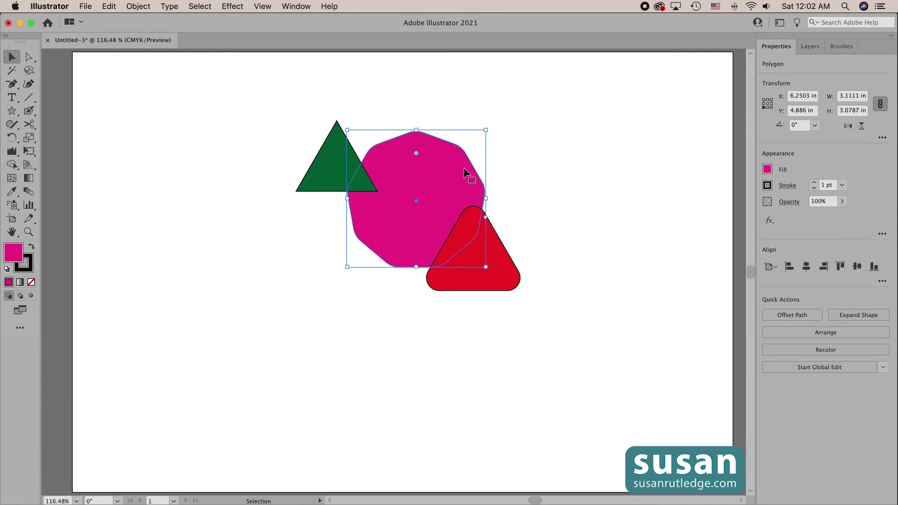
{"action": "left_click", "coordinate": [551, 230]}
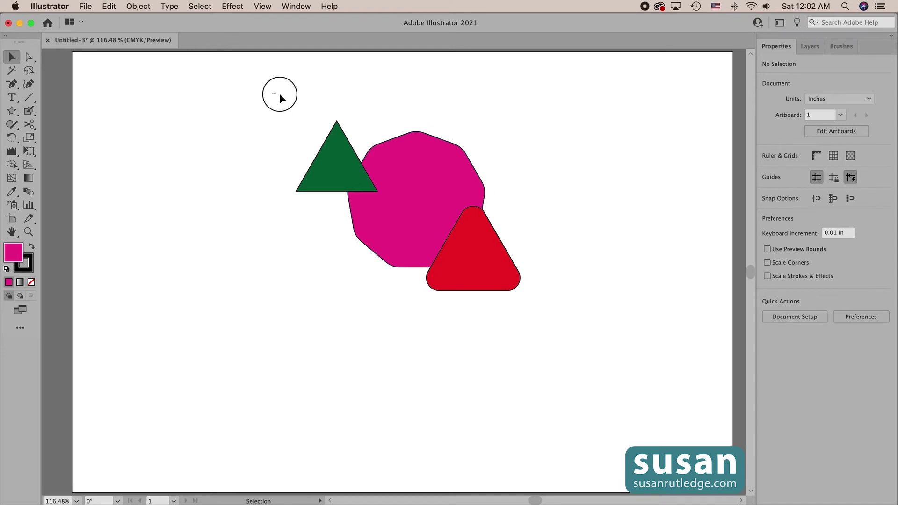
{"action": "left_click_drag", "start_coordinate": [271, 92], "coordinate": [560, 349]}
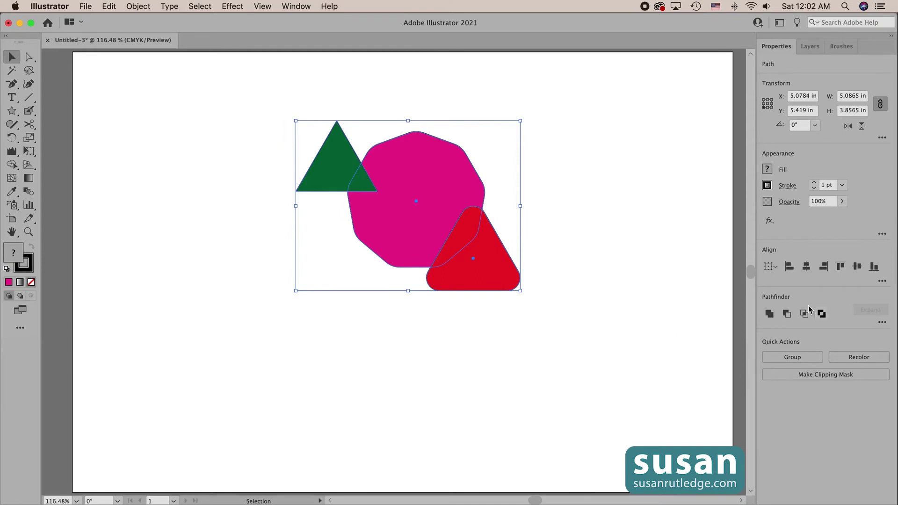
{"action": "left_click", "coordinate": [882, 323]}
{"action": "left_click", "coordinate": [544, 290]}
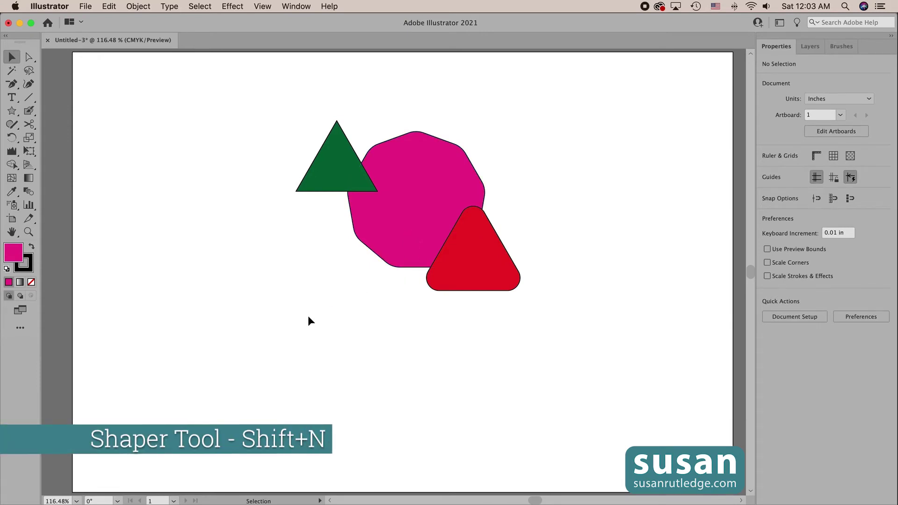
Punch out both triangle overlaps with the Shaper as a test, then undo them.
{"action": "key", "text": "shift+n"}
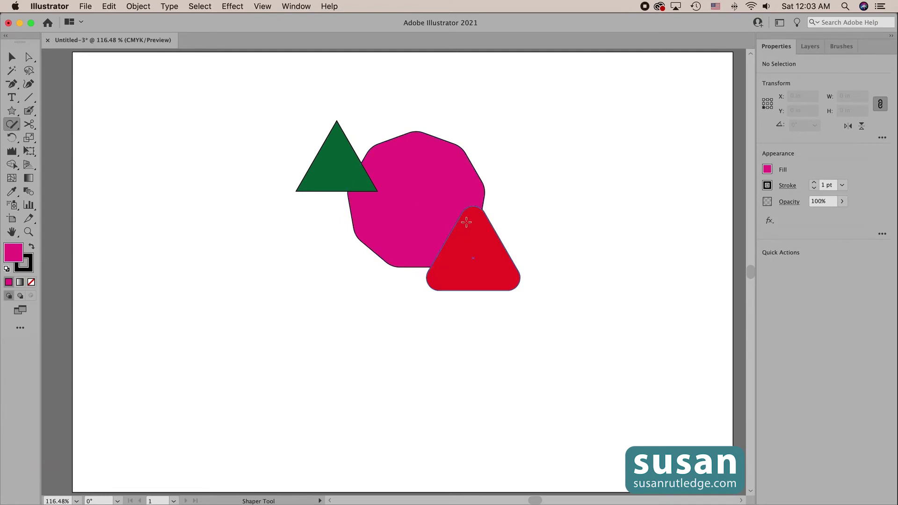
{"action": "left_click_drag", "start_coordinate": [473, 215], "coordinate": [442, 264]}
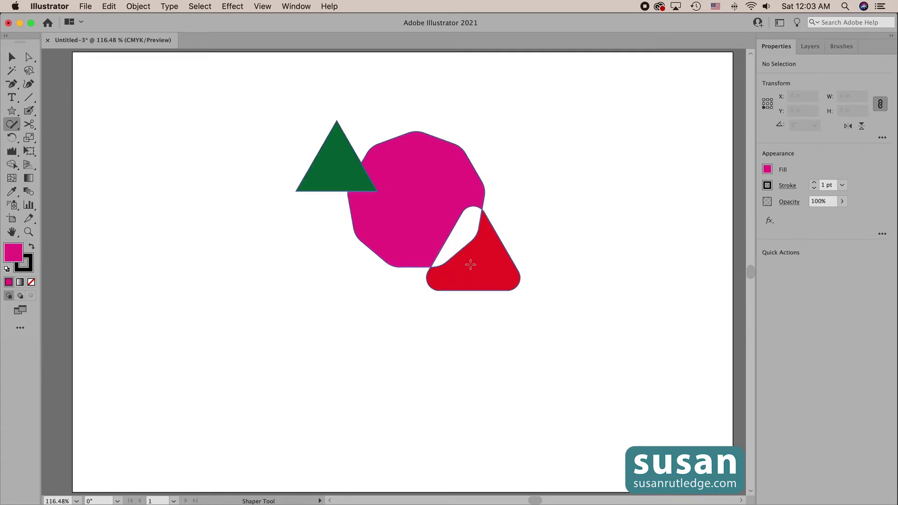
{"action": "left_click_drag", "start_coordinate": [361, 177], "coordinate": [369, 189]}
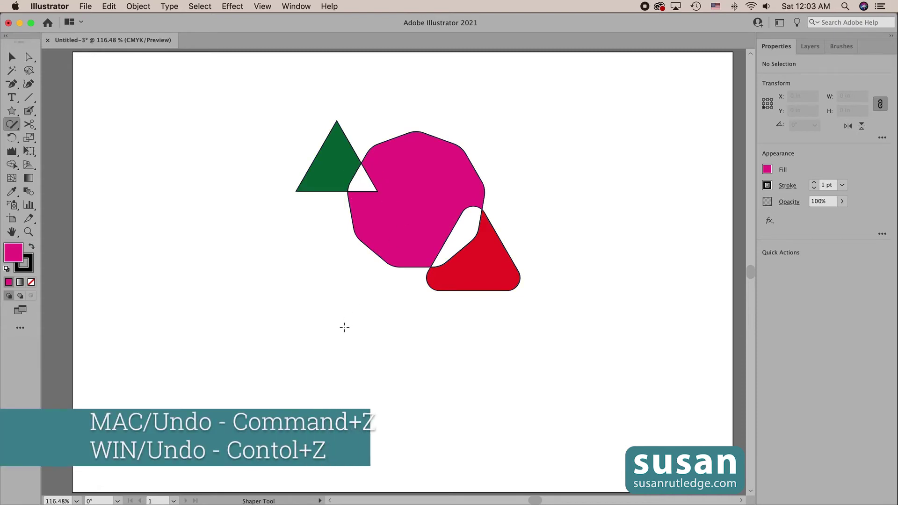
{"action": "key", "text": "super+z"}
{"action": "key", "text": "super+z"}
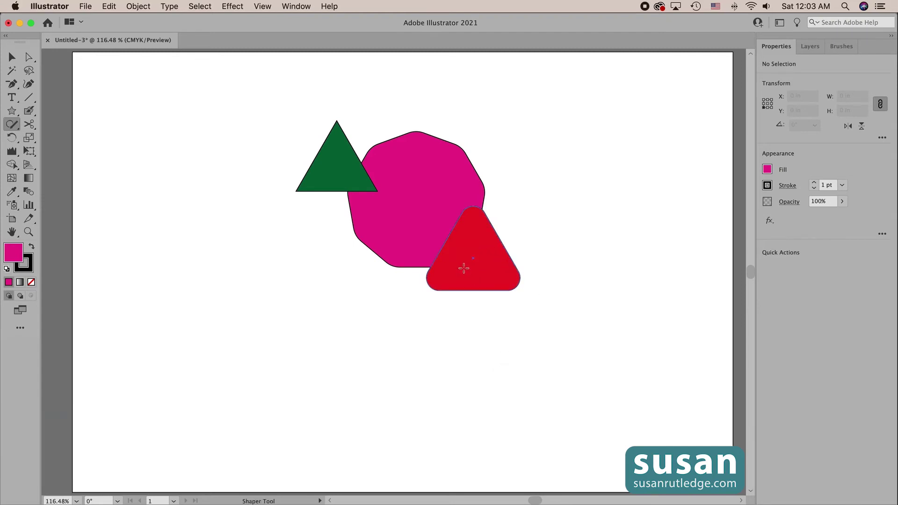
Try merging the red triangle into the octagon and undo, then cut the green triangle out as a notch.
{"action": "left_click", "coordinate": [467, 238]}
{"action": "left_click_drag", "start_coordinate": [466, 262], "coordinate": [480, 282]}
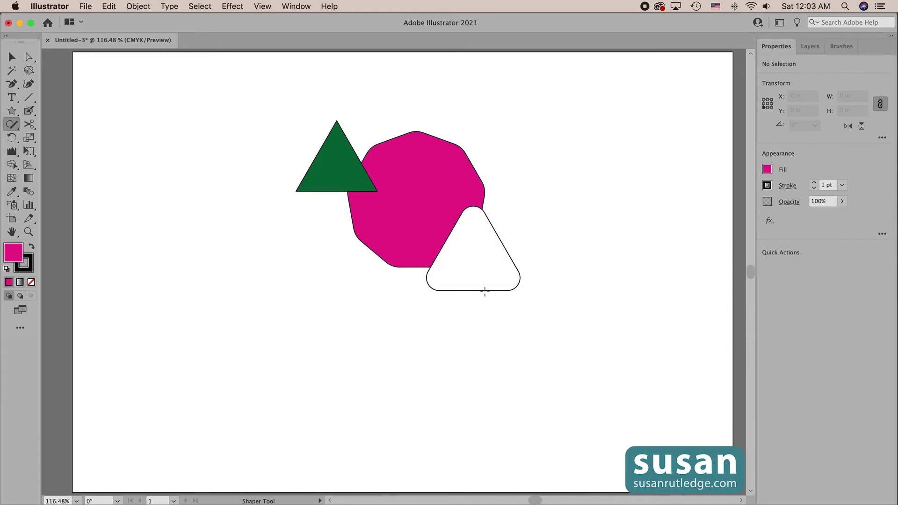
{"action": "mouse_move", "coordinate": [507, 224]}
{"action": "left_mouse_down"}
{"action": "mouse_move", "coordinate": [490, 238]}
{"action": "mouse_move", "coordinate": [520, 273]}
{"action": "left_mouse_up"}
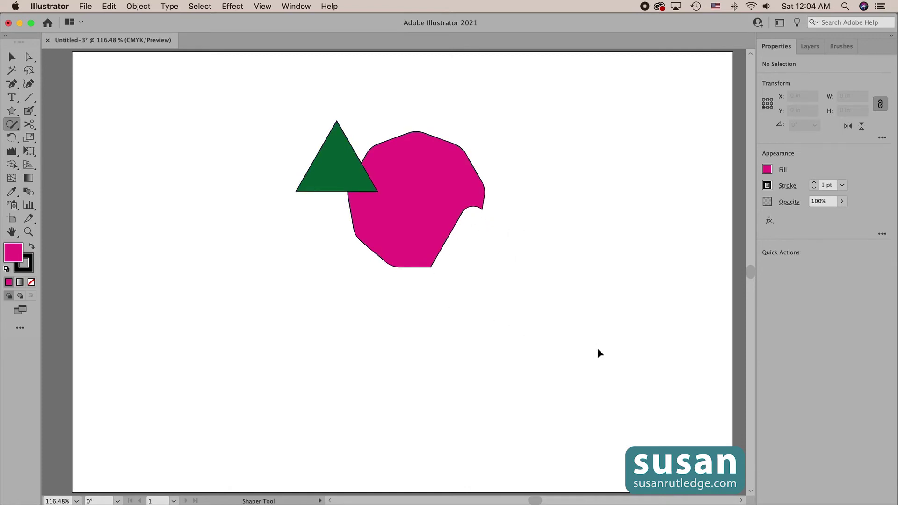
{"action": "key", "text": "super+z"}
{"action": "key", "text": "super+z"}
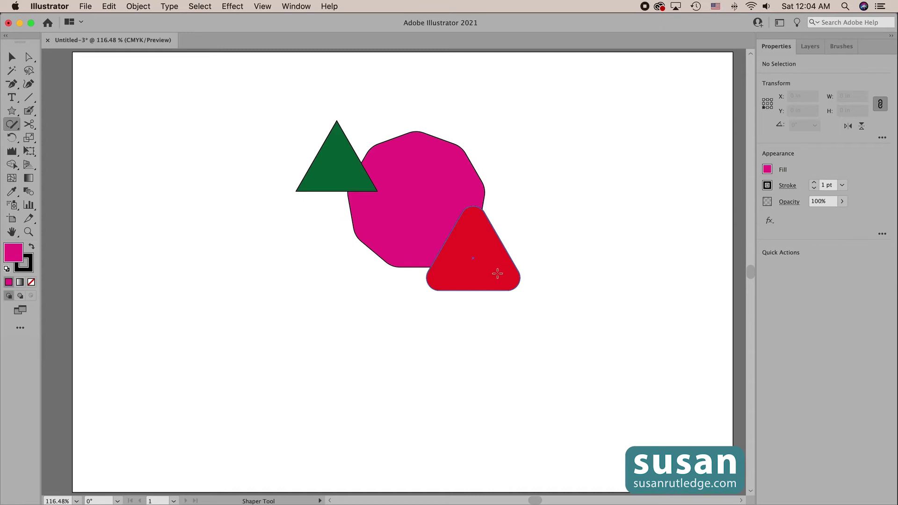
{"action": "mouse_move", "coordinate": [496, 274]}
{"action": "left_mouse_down"}
{"action": "mouse_move", "coordinate": [474, 265]}
{"action": "mouse_move", "coordinate": [431, 178]}
{"action": "left_mouse_up"}
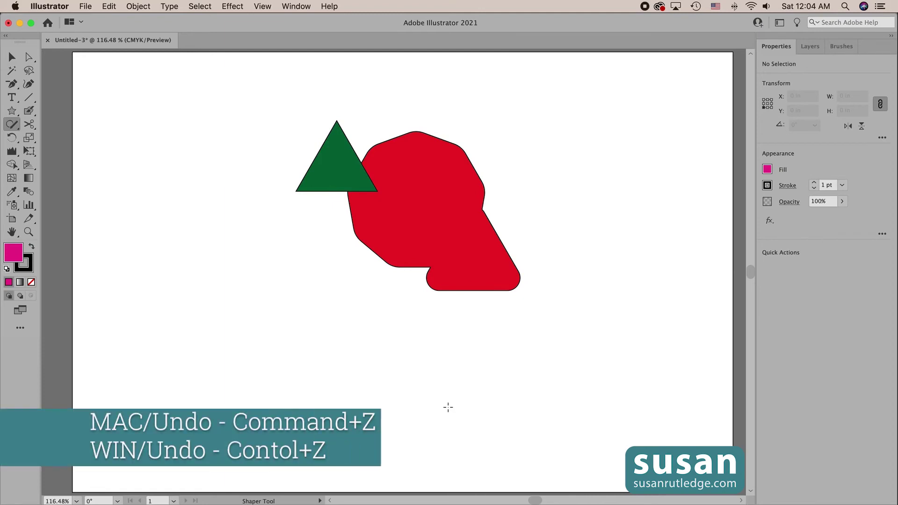
{"action": "key", "text": "super+z"}
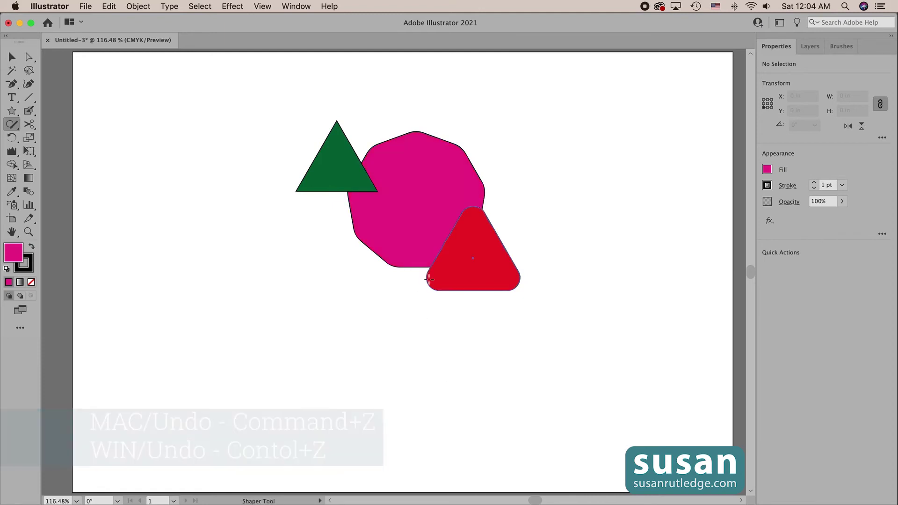
{"action": "mouse_move", "coordinate": [419, 211]}
{"action": "left_mouse_down"}
{"action": "mouse_move", "coordinate": [445, 214]}
{"action": "mouse_move", "coordinate": [481, 279]}
{"action": "left_mouse_up"}
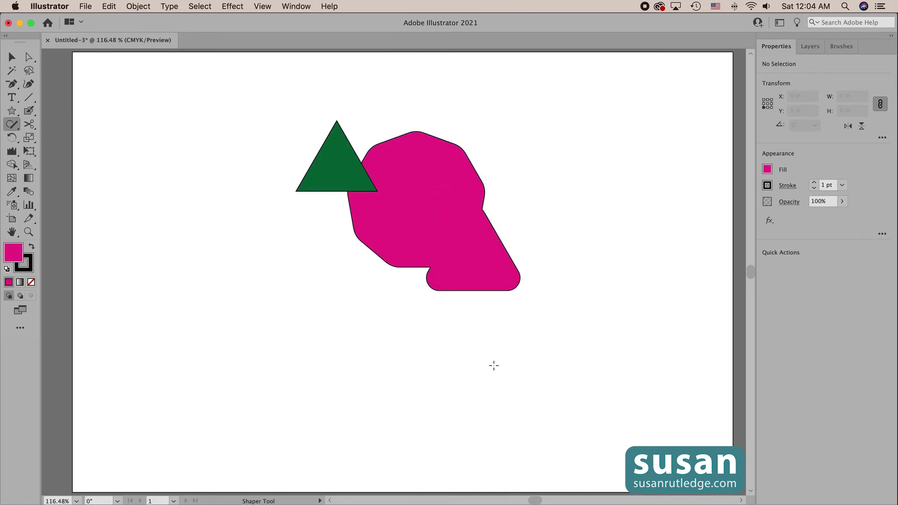
{"action": "key", "text": "super+z"}
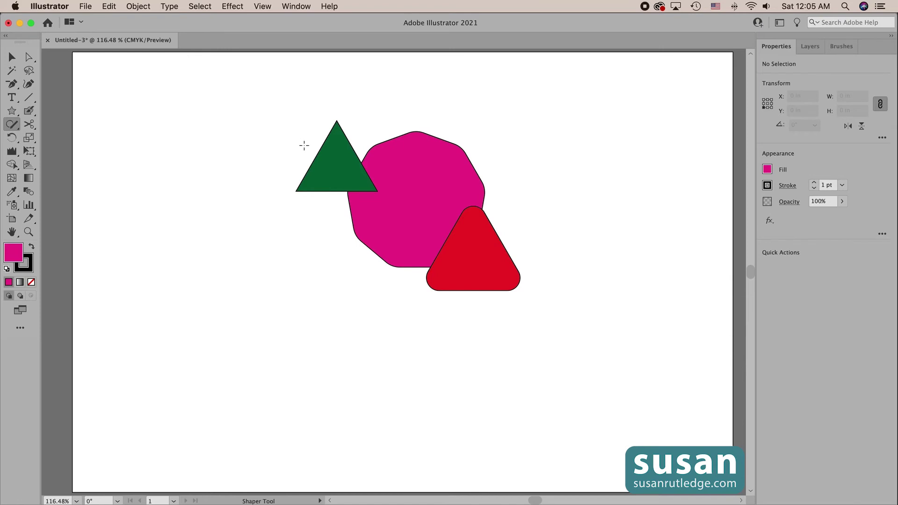
{"action": "left_click_drag", "start_coordinate": [297, 143], "coordinate": [365, 185]}
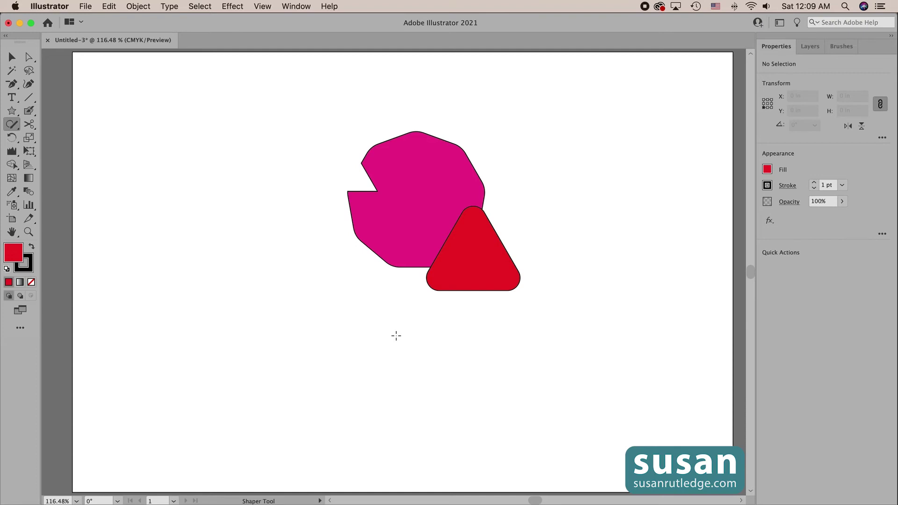
Move the red triangle face to the octagon's upper right.
{"action": "left_click", "coordinate": [426, 199]}
{"action": "left_click", "coordinate": [427, 205]}
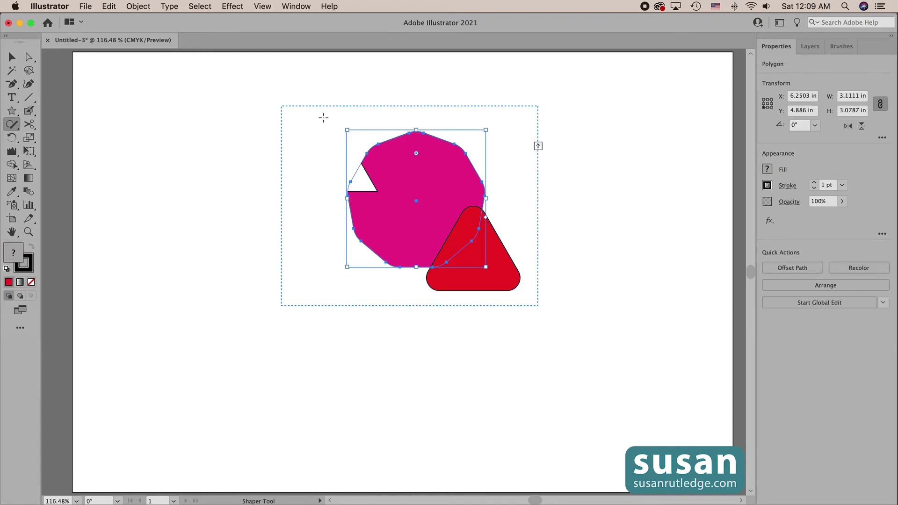
{"action": "left_click", "coordinate": [514, 268]}
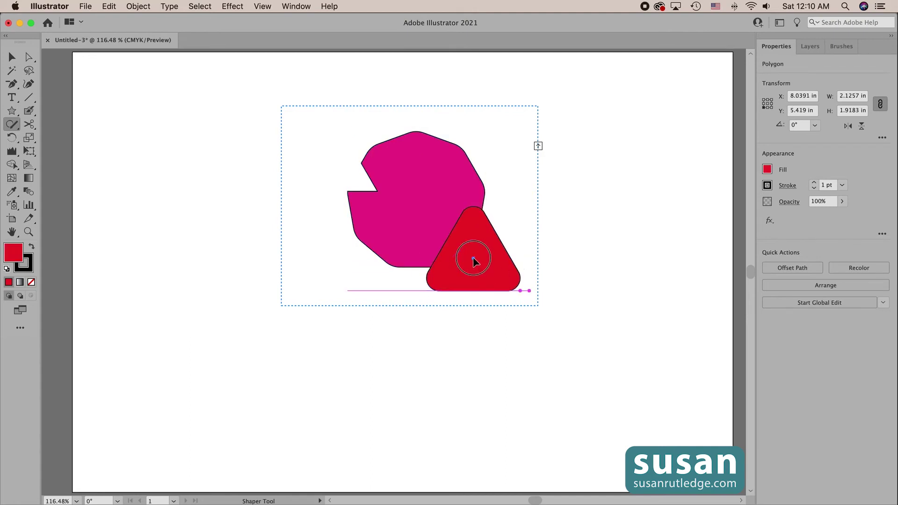
{"action": "left_click_drag", "start_coordinate": [473, 257], "coordinate": [486, 169]}
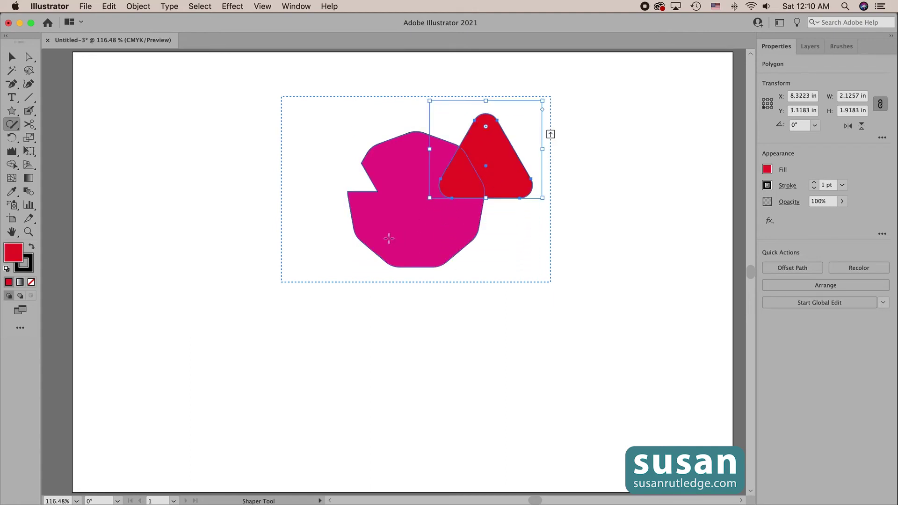
Shift the notch triangle down and right, then knock out the red triangle's overlap to white.
{"action": "left_click", "coordinate": [354, 190]}
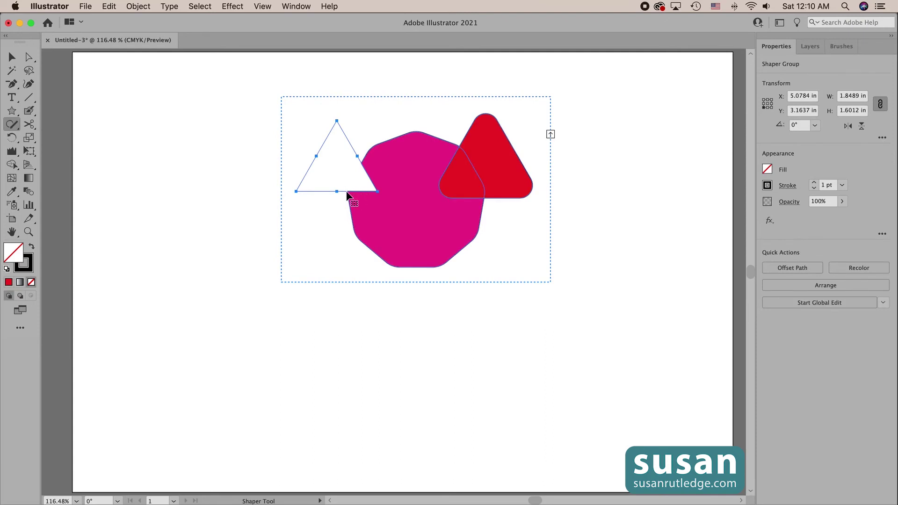
{"action": "left_click", "coordinate": [351, 195]}
{"action": "left_click_drag", "start_coordinate": [351, 196], "coordinate": [377, 211]}
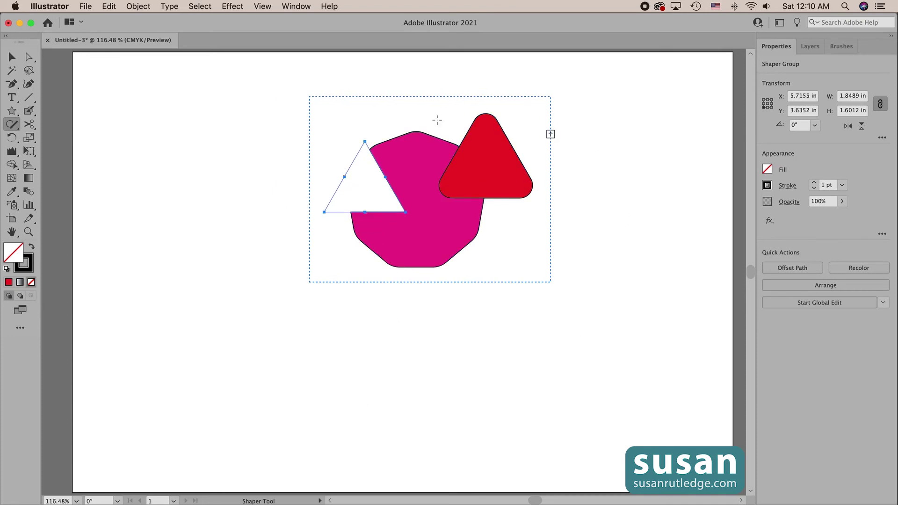
{"action": "left_click", "coordinate": [601, 252]}
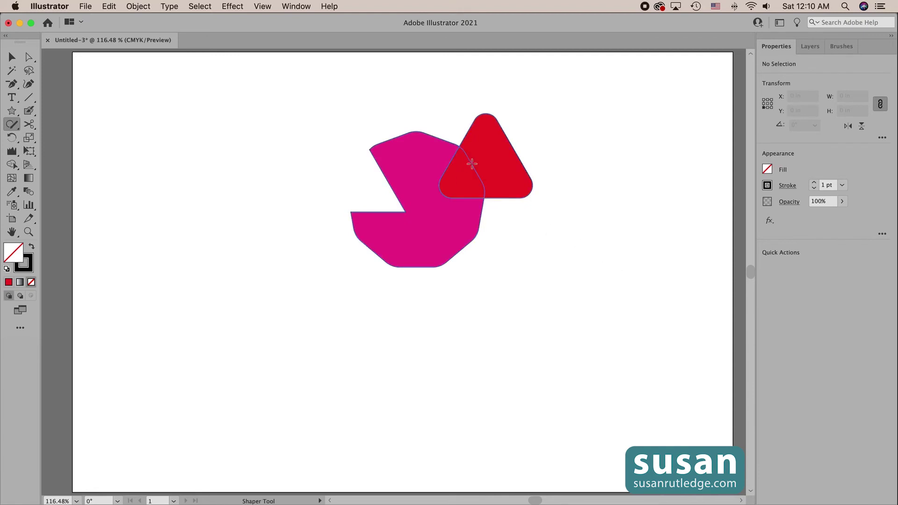
{"action": "left_click_drag", "start_coordinate": [457, 157], "coordinate": [463, 192]}
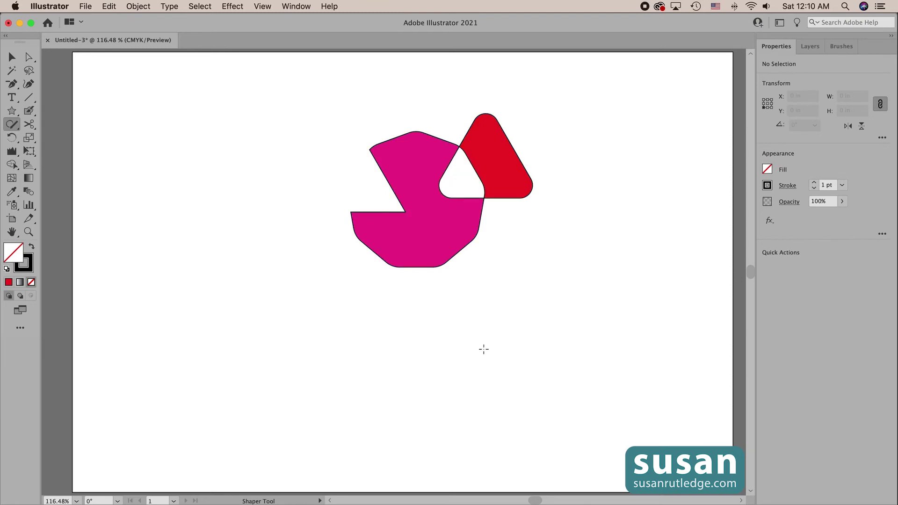
Expand the combined shape's object, fill and stroke via Object > Expand.
{"action": "left_click", "coordinate": [11, 57]}
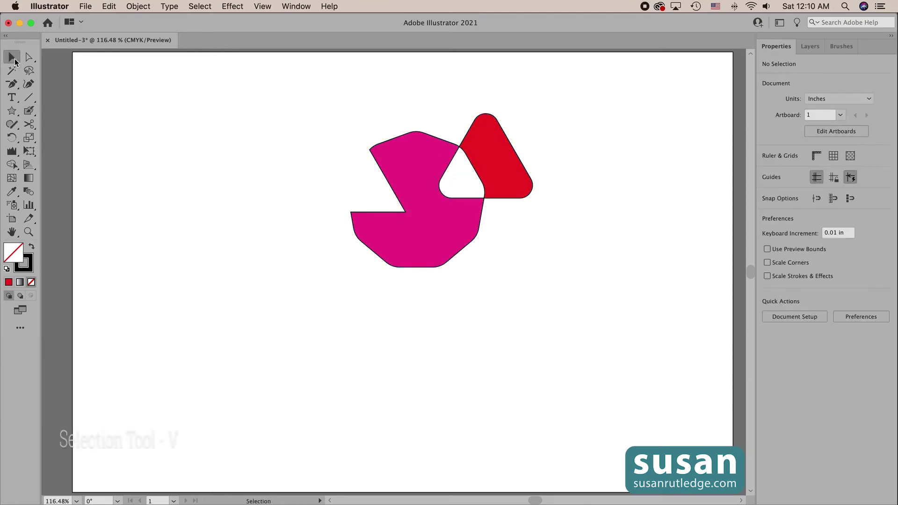
{"action": "left_click_drag", "start_coordinate": [318, 95], "coordinate": [538, 322]}
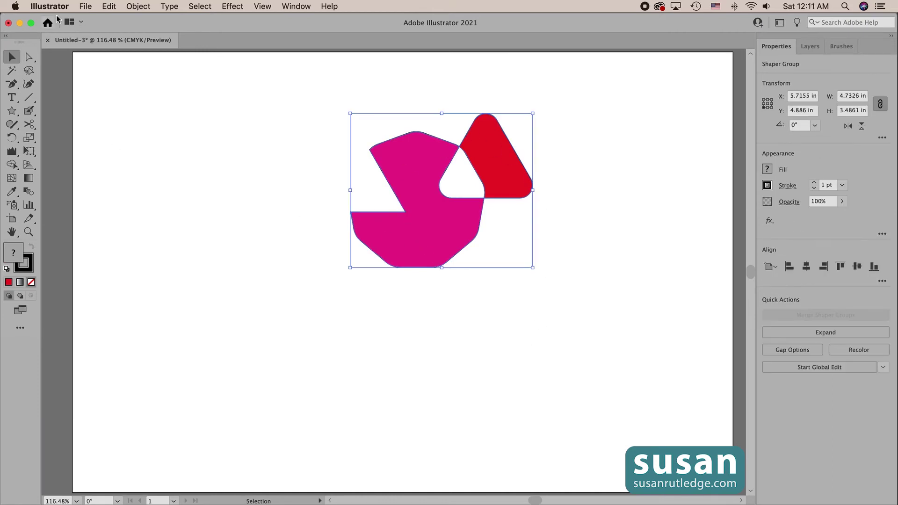
{"action": "left_click", "coordinate": [135, 6]}
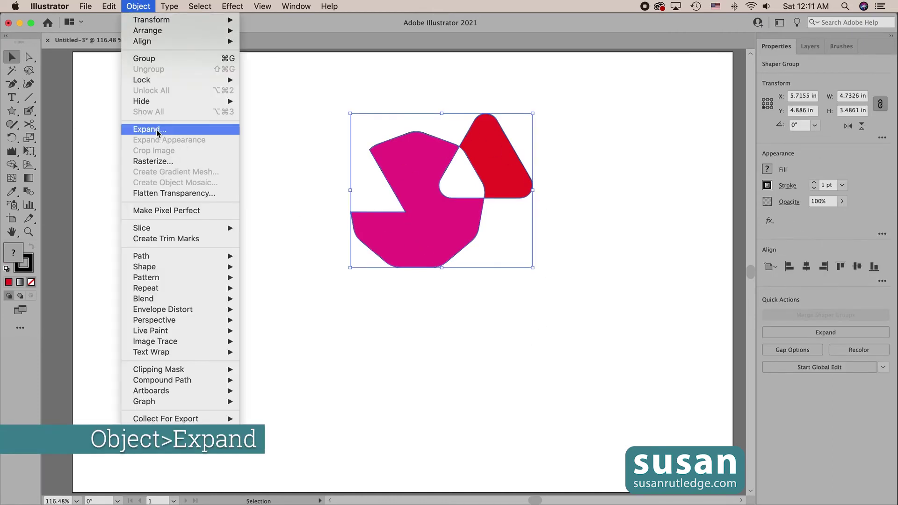
{"action": "left_click", "coordinate": [182, 129]}
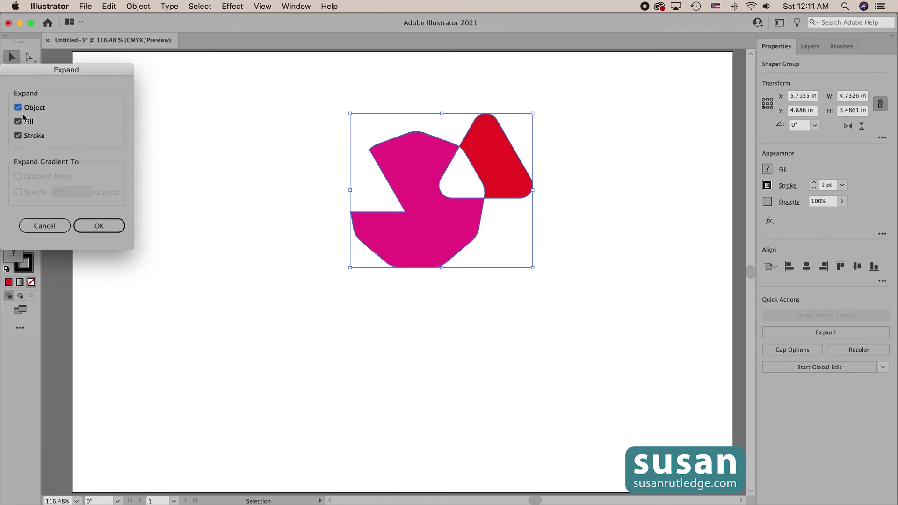
{"action": "left_click", "coordinate": [100, 228]}
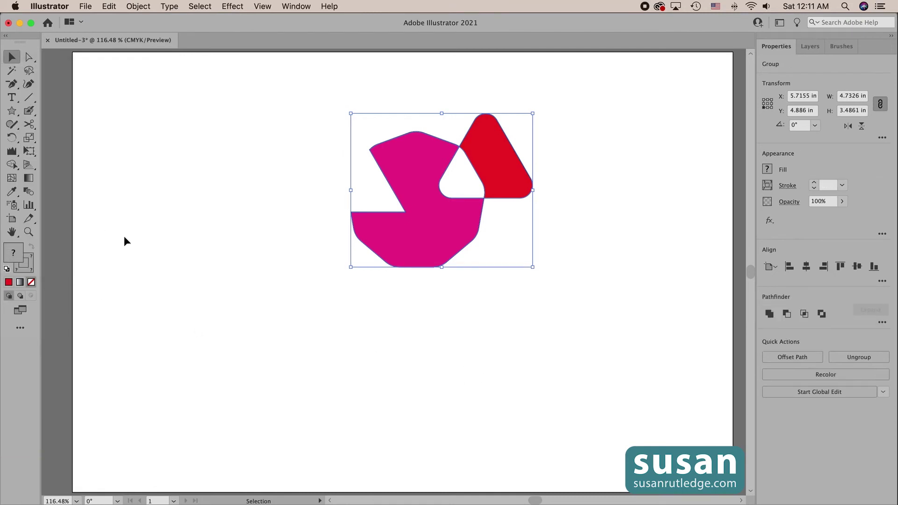
Move the expanded shape to the top-left corner and scale it down to about 2.5 inches.
{"action": "left_click", "coordinate": [445, 299]}
{"action": "left_click_drag", "start_coordinate": [416, 239], "coordinate": [164, 196]}
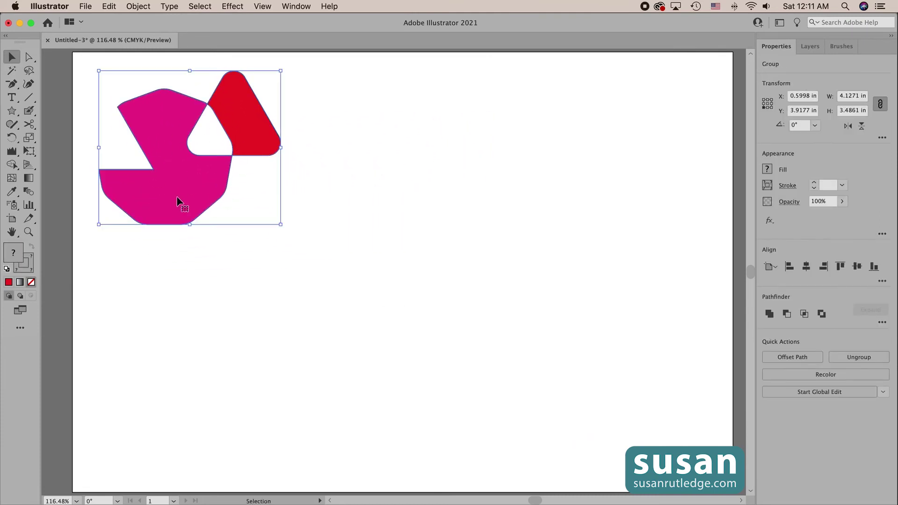
{"action": "left_click_drag", "start_coordinate": [281, 224], "coordinate": [208, 187]}
{"action": "left_click", "coordinate": [209, 189]}
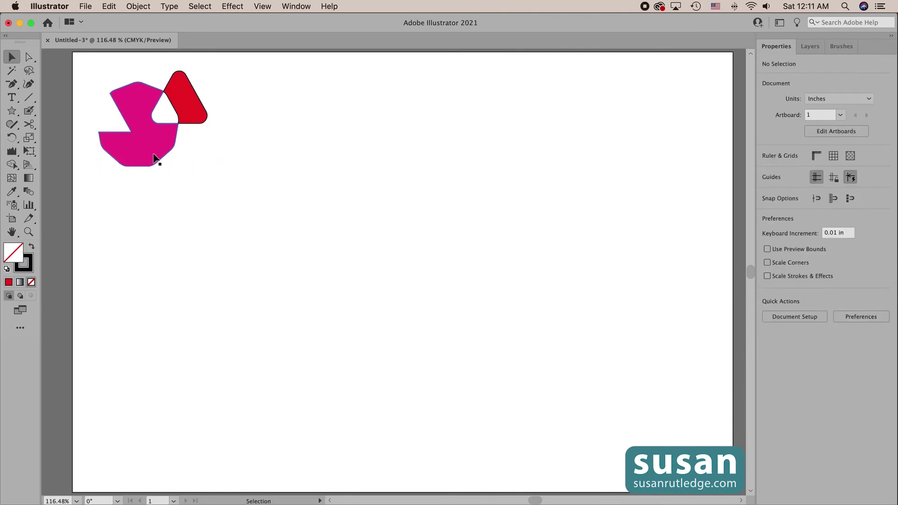
With the Shaper tool, sketch an ellipse and a horizontal line across its middle.
{"action": "key", "text": "shift+n"}
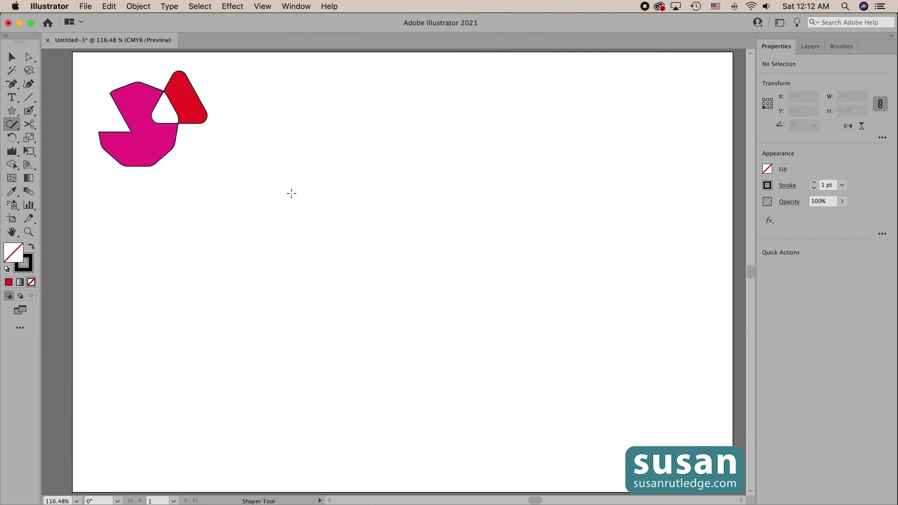
{"action": "mouse_move", "coordinate": [291, 193]}
{"action": "left_mouse_down"}
{"action": "mouse_move", "coordinate": [501, 187]}
{"action": "mouse_move", "coordinate": [553, 209]}
{"action": "mouse_move", "coordinate": [500, 252]}
{"action": "mouse_move", "coordinate": [350, 247]}
{"action": "mouse_move", "coordinate": [271, 228]}
{"action": "mouse_move", "coordinate": [296, 192]}
{"action": "left_mouse_up"}
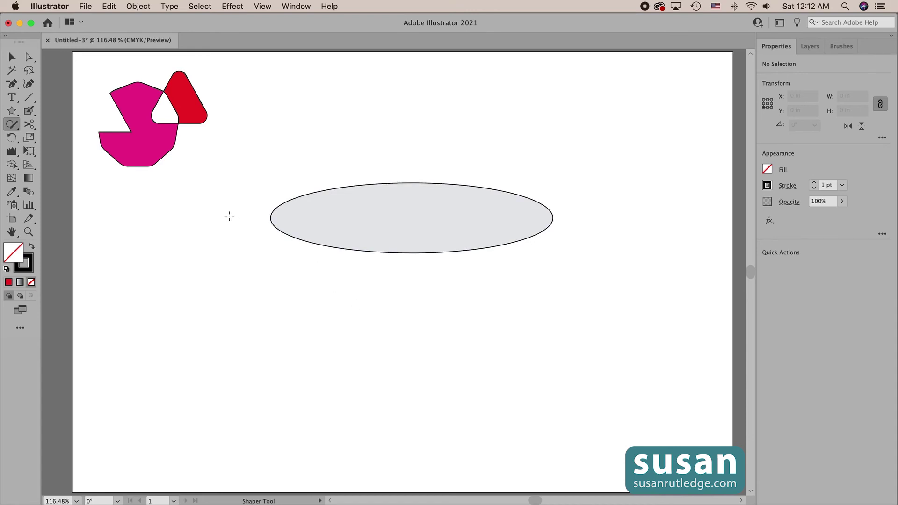
{"action": "left_click_drag", "start_coordinate": [229, 216], "coordinate": [604, 217]}
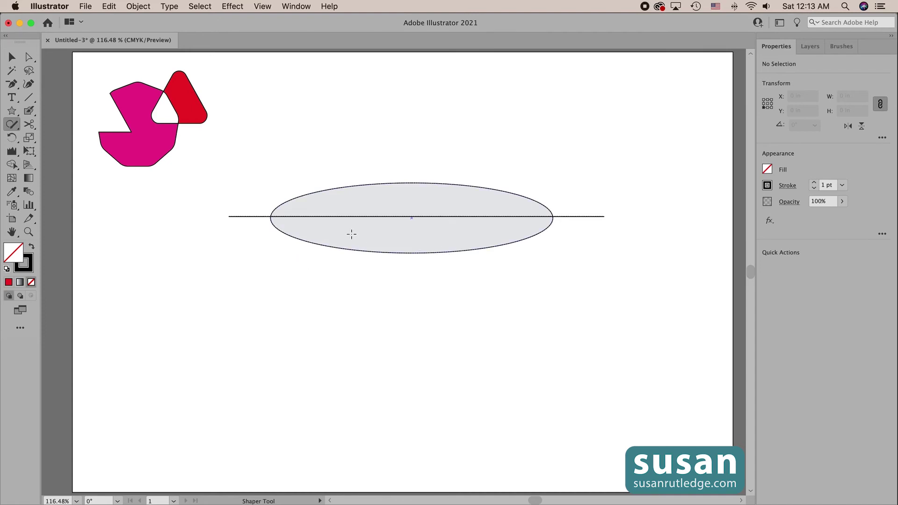
Scribble away the ellipse's lower half and the line, leaving a grey dome.
{"action": "left_click_drag", "start_coordinate": [351, 234], "coordinate": [398, 246]}
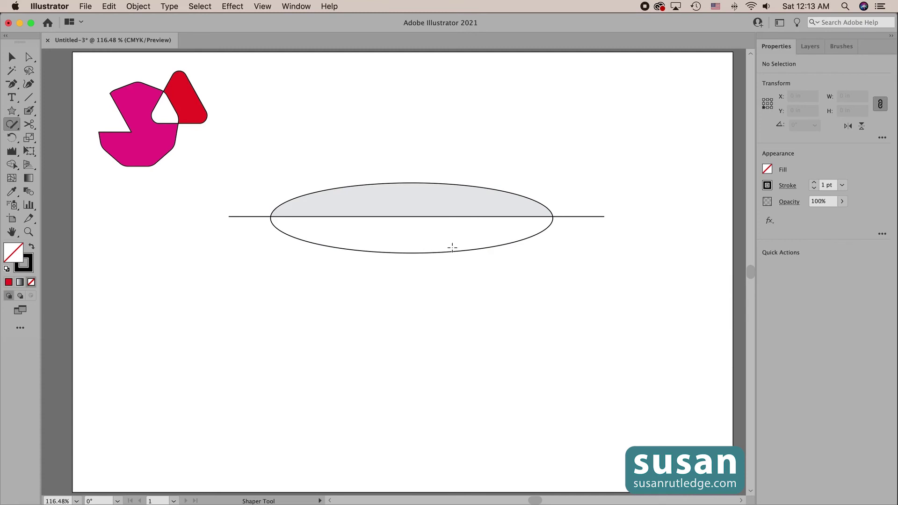
{"action": "left_click_drag", "start_coordinate": [453, 248], "coordinate": [415, 274]}
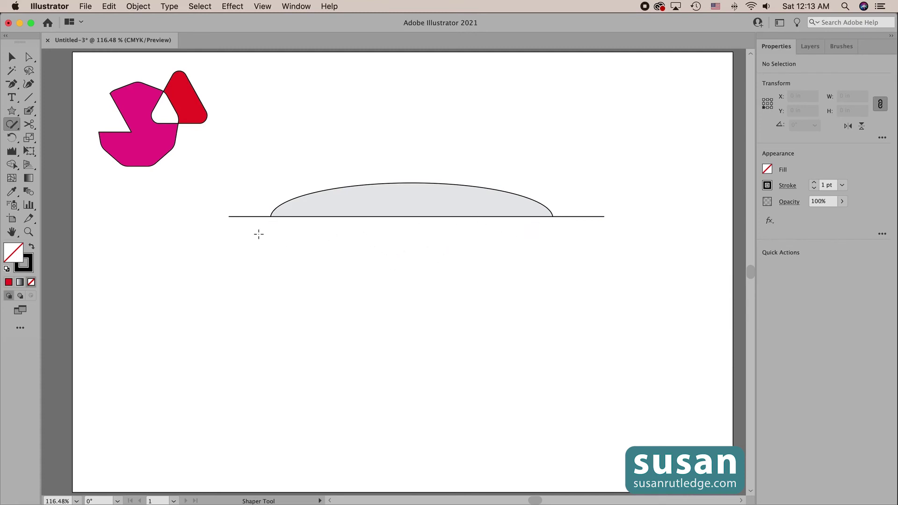
{"action": "left_click_drag", "start_coordinate": [221, 218], "coordinate": [238, 217]}
{"action": "left_click_drag", "start_coordinate": [571, 211], "coordinate": [583, 228]}
{"action": "key", "text": "super+z"}
{"action": "key", "text": "super+z"}
{"action": "key", "text": "super+z"}
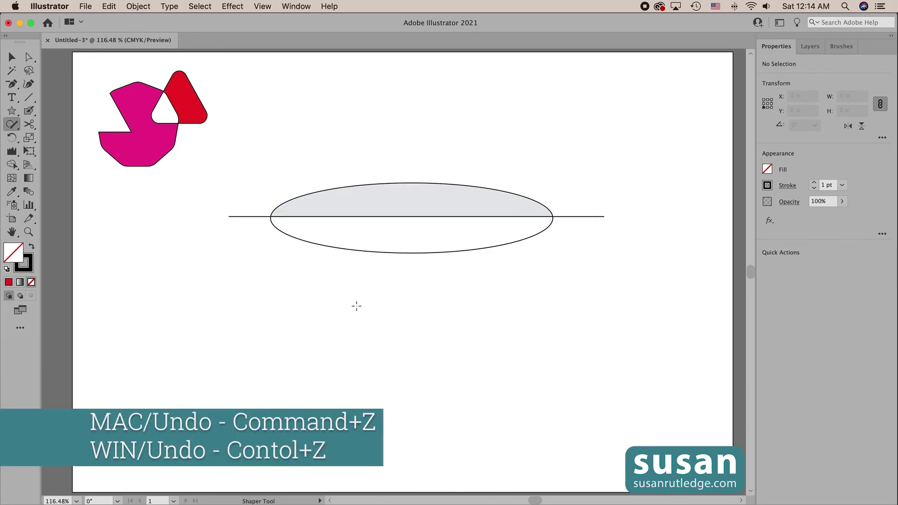
{"action": "key", "text": "super+z"}
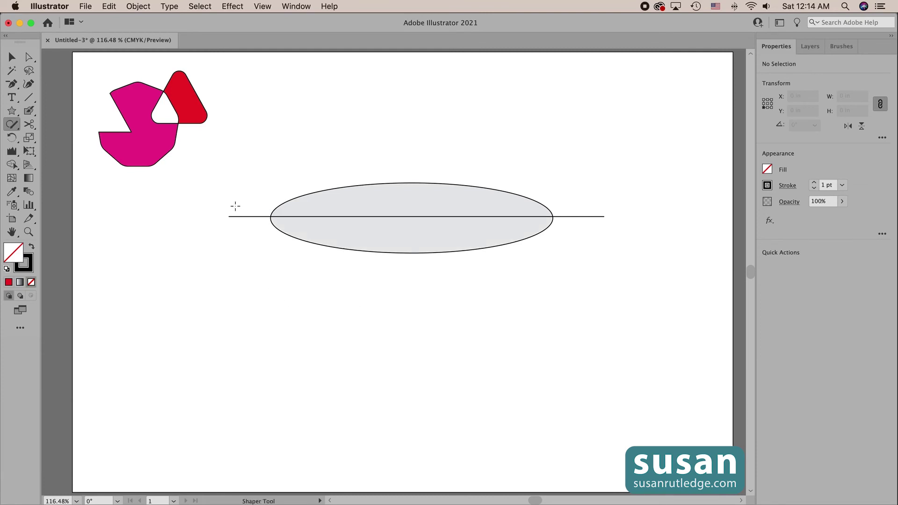
{"action": "mouse_move", "coordinate": [234, 204]}
{"action": "left_mouse_down"}
{"action": "mouse_move", "coordinate": [276, 238]}
{"action": "mouse_move", "coordinate": [397, 232]}
{"action": "mouse_move", "coordinate": [551, 243]}
{"action": "mouse_move", "coordinate": [575, 226]}
{"action": "mouse_move", "coordinate": [599, 225]}
{"action": "left_mouse_up"}
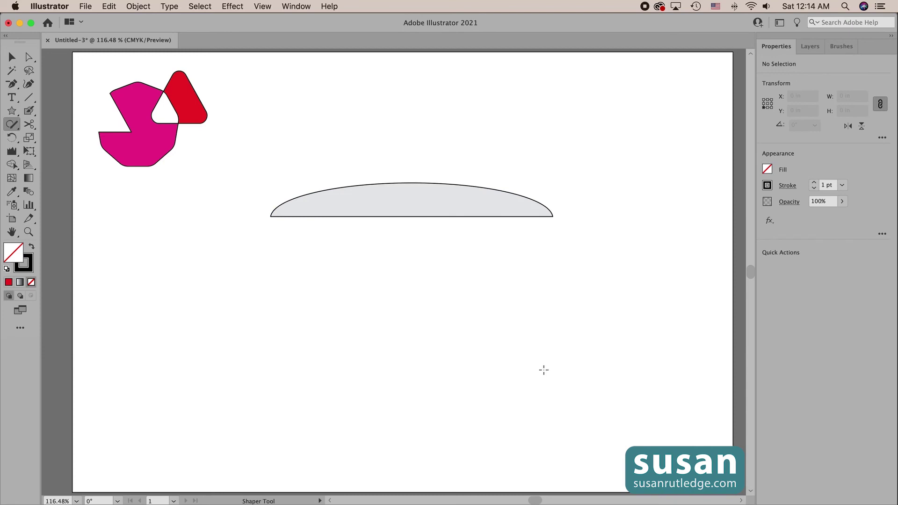
Move the dome near the artboard's top, right of the magenta-and-red shape.
{"action": "left_click", "coordinate": [12, 56]}
{"action": "left_click_drag", "start_coordinate": [359, 193], "coordinate": [327, 95]}
{"action": "left_click", "coordinate": [360, 251]}
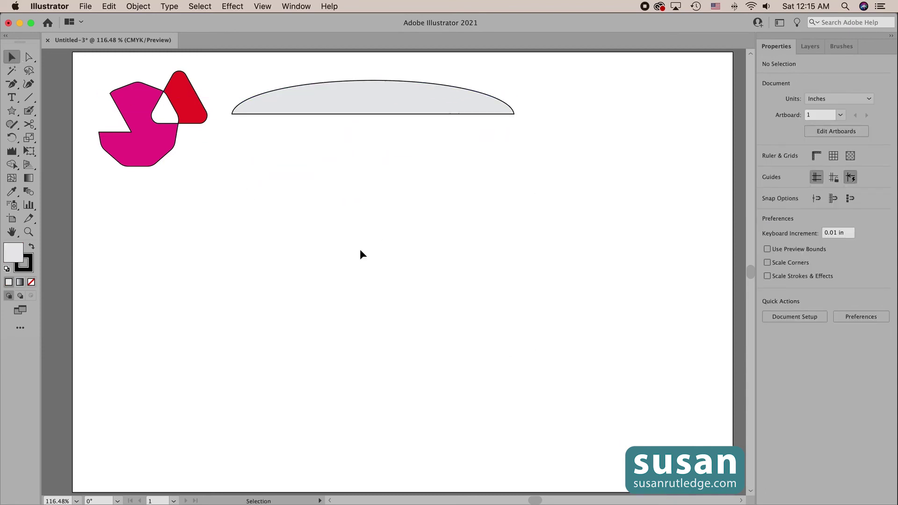
Sketch a rectangle below the dome and nine circles and ellipses over and across its edges.
{"action": "key", "text": "shift+n"}
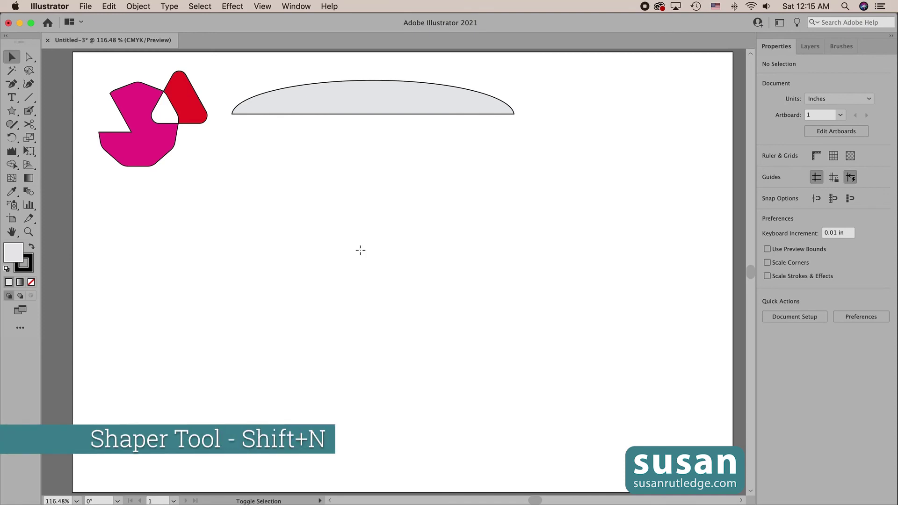
{"action": "mouse_move", "coordinate": [330, 169]}
{"action": "left_mouse_down"}
{"action": "mouse_move", "coordinate": [524, 178]}
{"action": "mouse_move", "coordinate": [533, 298]}
{"action": "mouse_move", "coordinate": [501, 325]}
{"action": "mouse_move", "coordinate": [333, 311]}
{"action": "mouse_move", "coordinate": [330, 170]}
{"action": "left_mouse_up"}
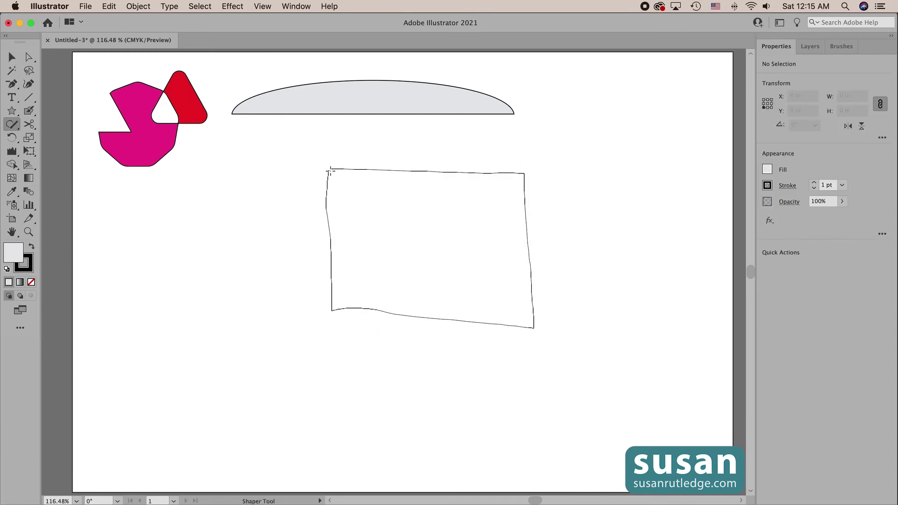
{"action": "mouse_move", "coordinate": [501, 184]}
{"action": "left_mouse_down"}
{"action": "mouse_move", "coordinate": [486, 173]}
{"action": "mouse_move", "coordinate": [511, 185]}
{"action": "mouse_move", "coordinate": [497, 185]}
{"action": "left_mouse_up"}
{"action": "mouse_move", "coordinate": [541, 262]}
{"action": "left_mouse_down"}
{"action": "mouse_move", "coordinate": [535, 241]}
{"action": "mouse_move", "coordinate": [508, 266]}
{"action": "mouse_move", "coordinate": [549, 275]}
{"action": "mouse_move", "coordinate": [538, 253]}
{"action": "left_mouse_up"}
{"action": "left_click_drag", "start_coordinate": [435, 159], "coordinate": [419, 161]}
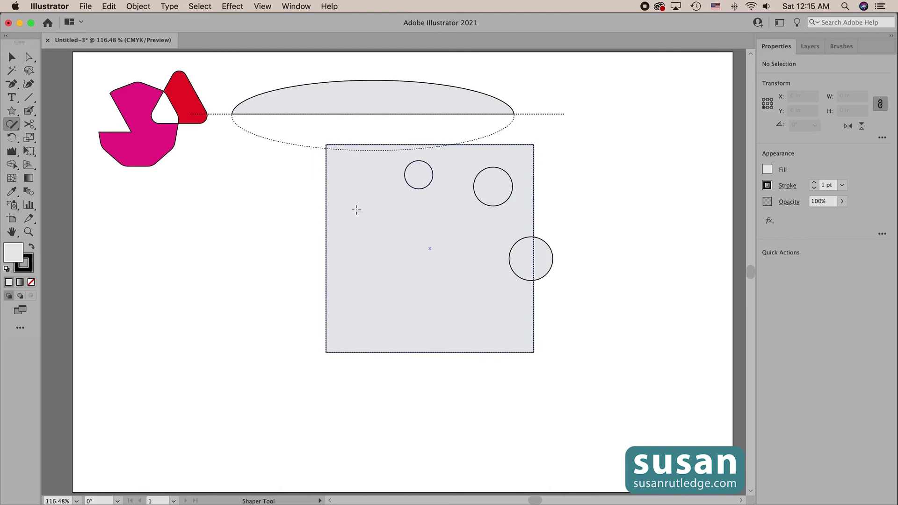
{"action": "mouse_move", "coordinate": [359, 186]}
{"action": "left_mouse_down"}
{"action": "mouse_move", "coordinate": [384, 227]}
{"action": "mouse_move", "coordinate": [357, 180]}
{"action": "left_mouse_up"}
{"action": "mouse_move", "coordinate": [343, 261]}
{"action": "left_mouse_down"}
{"action": "mouse_move", "coordinate": [357, 297]}
{"action": "mouse_move", "coordinate": [344, 264]}
{"action": "left_mouse_up"}
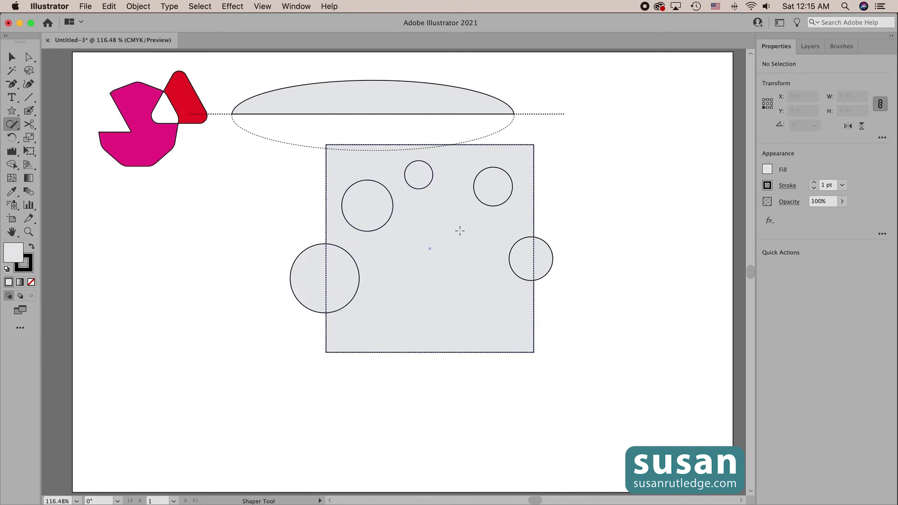
{"action": "mouse_move", "coordinate": [459, 233]}
{"action": "left_mouse_down"}
{"action": "mouse_move", "coordinate": [401, 253]}
{"action": "mouse_move", "coordinate": [449, 222]}
{"action": "left_mouse_up"}
{"action": "left_click_drag", "start_coordinate": [487, 301], "coordinate": [468, 311]}
{"action": "mouse_move", "coordinate": [375, 309]}
{"action": "left_mouse_down"}
{"action": "mouse_move", "coordinate": [411, 324]}
{"action": "mouse_move", "coordinate": [393, 308]}
{"action": "left_mouse_up"}
{"action": "mouse_move", "coordinate": [572, 249]}
{"action": "left_mouse_down"}
{"action": "mouse_move", "coordinate": [526, 253]}
{"action": "mouse_move", "coordinate": [538, 263]}
{"action": "left_mouse_up"}
Scribble over each circle to punch round holes and side notches through the square.
{"action": "mouse_move", "coordinate": [484, 175]}
{"action": "left_mouse_down"}
{"action": "mouse_move", "coordinate": [496, 180]}
{"action": "mouse_move", "coordinate": [489, 187]}
{"action": "left_mouse_up"}
{"action": "left_click_drag", "start_coordinate": [420, 164], "coordinate": [416, 174]}
{"action": "left_click_drag", "start_coordinate": [364, 202], "coordinate": [367, 213]}
{"action": "left_click_drag", "start_coordinate": [433, 245], "coordinate": [444, 261]}
{"action": "mouse_move", "coordinate": [277, 271]}
{"action": "left_mouse_down"}
{"action": "mouse_move", "coordinate": [320, 285]}
{"action": "mouse_move", "coordinate": [310, 282]}
{"action": "left_mouse_up"}
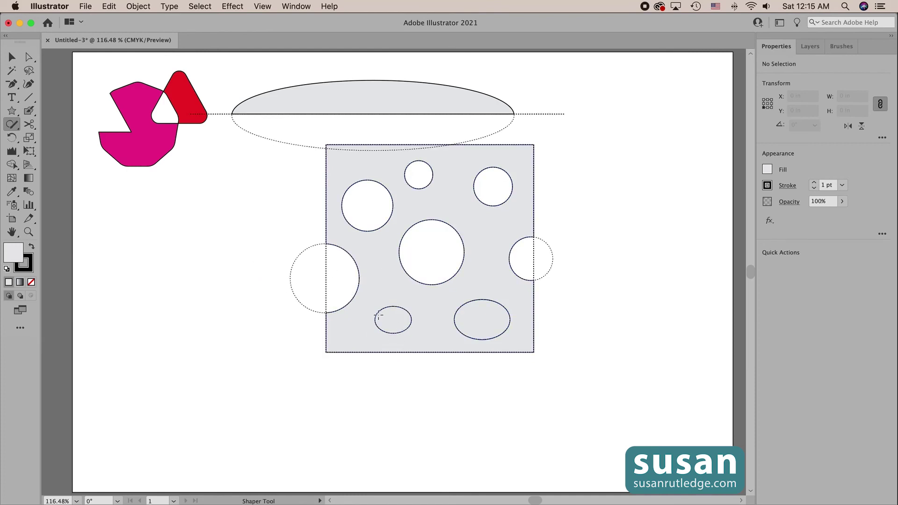
{"action": "left_click_drag", "start_coordinate": [388, 312], "coordinate": [393, 322]}
{"action": "left_click_drag", "start_coordinate": [468, 321], "coordinate": [489, 317]}
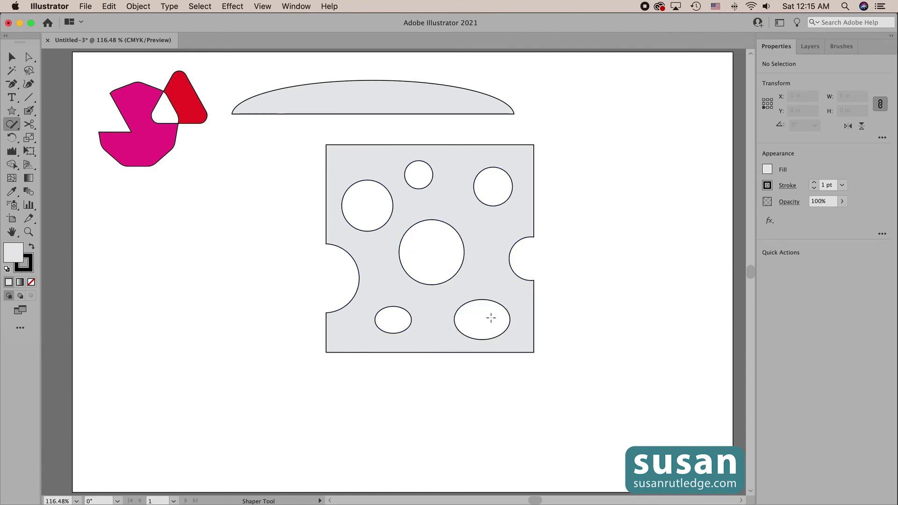
{"action": "left_click", "coordinate": [511, 223]}
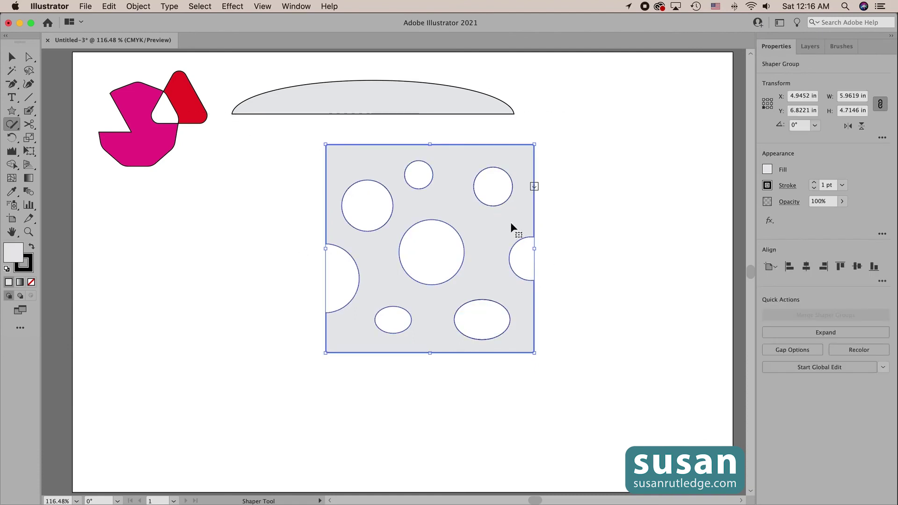
Fill the Swiss-cheese shape's face with the orange swatch, then deselect it.
{"action": "left_click", "coordinate": [494, 226]}
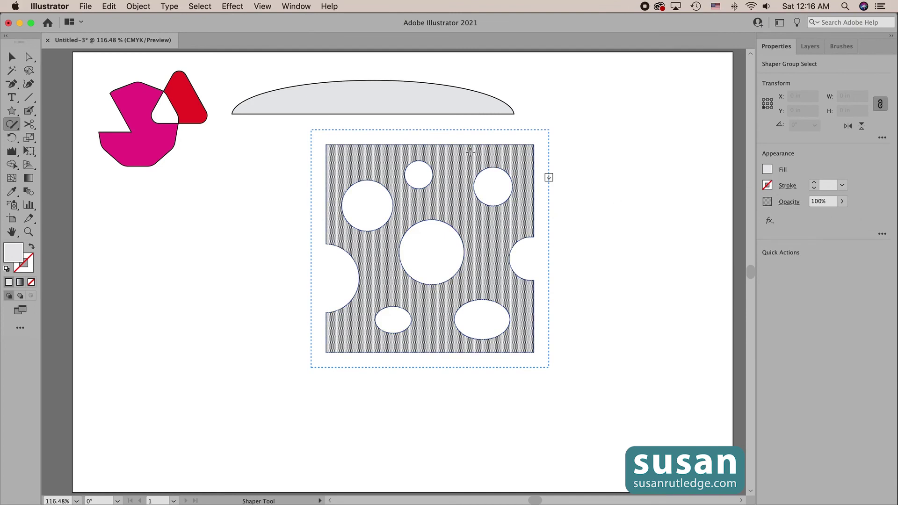
{"action": "left_click", "coordinate": [767, 171]}
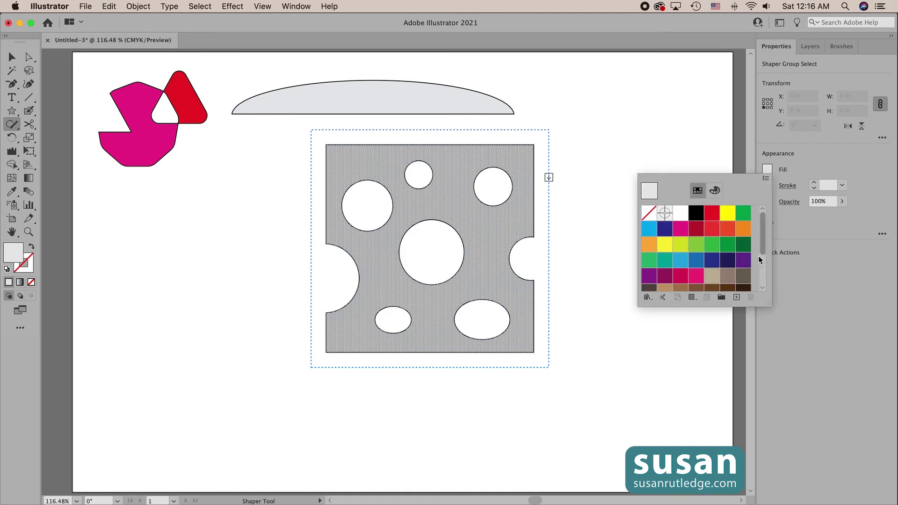
{"action": "left_click", "coordinate": [743, 229]}
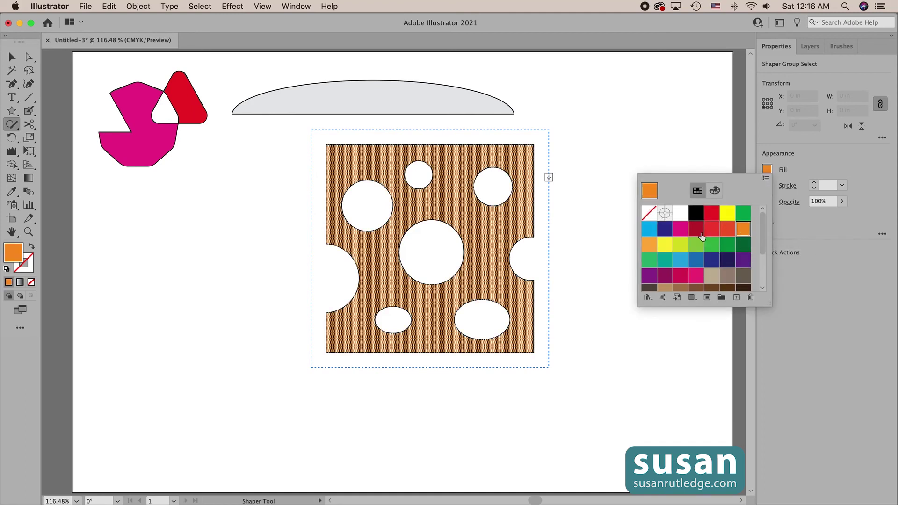
{"action": "left_click", "coordinate": [593, 206]}
{"action": "left_click", "coordinate": [598, 192]}
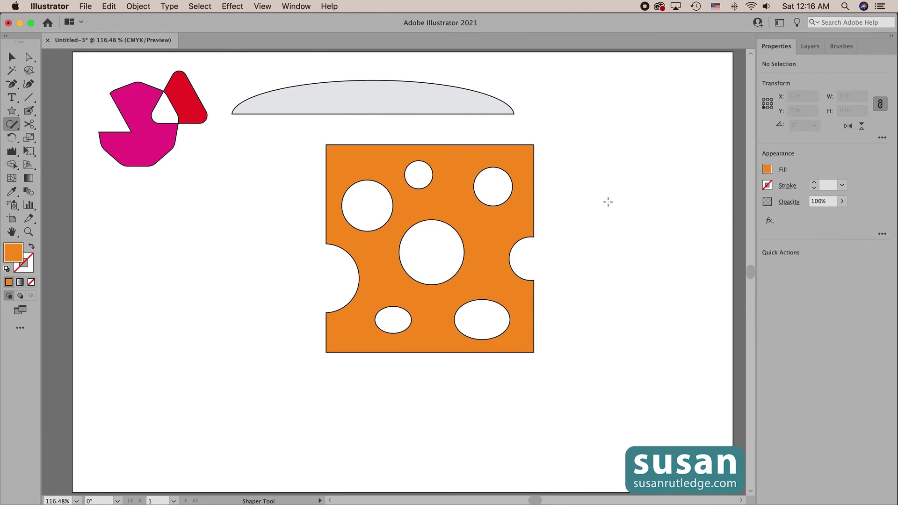
Move the orange cheese to the upper right and draw a 4.93 x 4.05 in orange rectangle.
{"action": "key", "text": "v"}
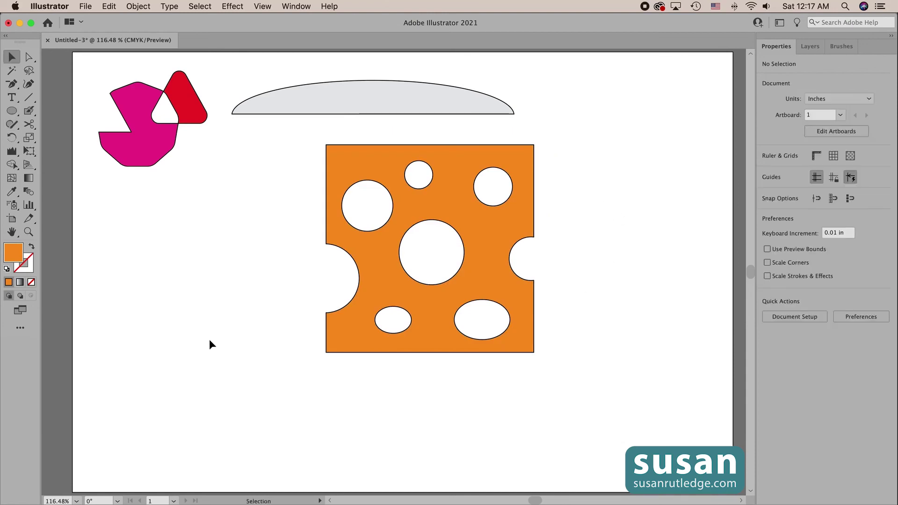
{"action": "left_click_drag", "start_coordinate": [428, 211], "coordinate": [607, 142]}
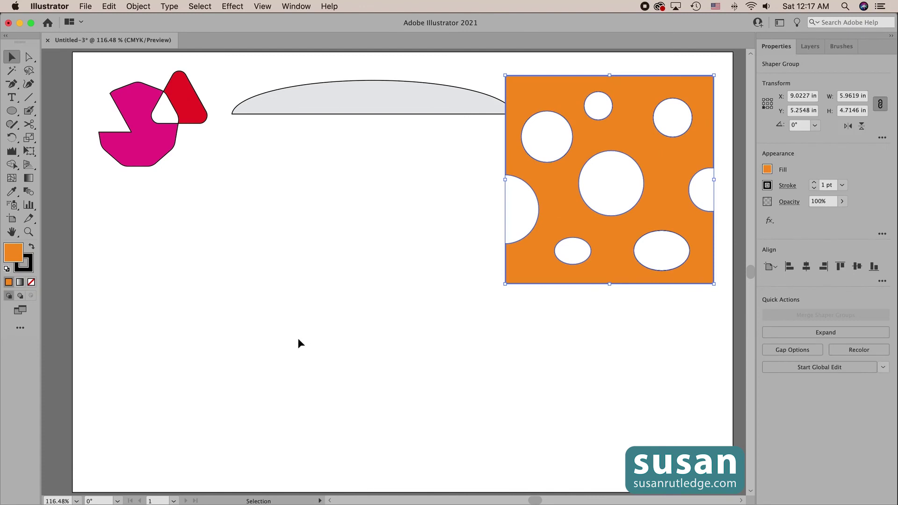
{"action": "left_click", "coordinate": [220, 305]}
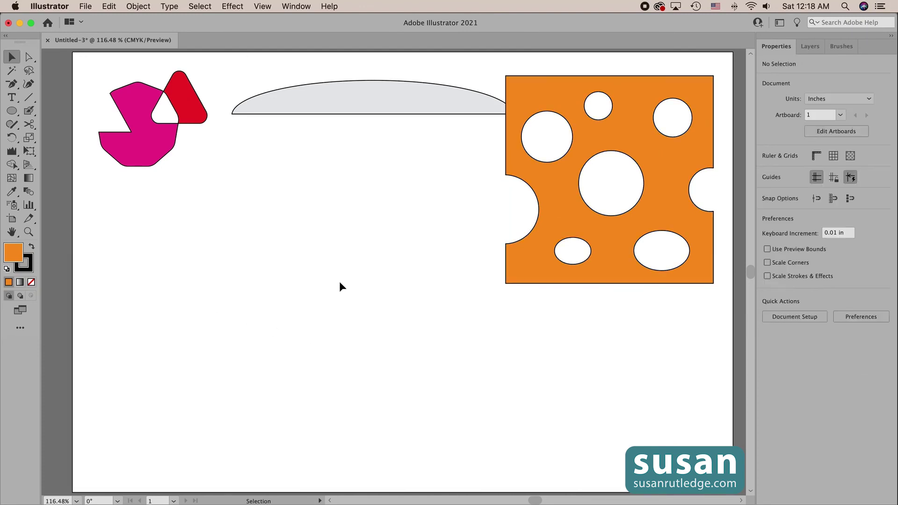
{"action": "key", "text": "m"}
{"action": "left_click_drag", "start_coordinate": [224, 201], "coordinate": [441, 380]}
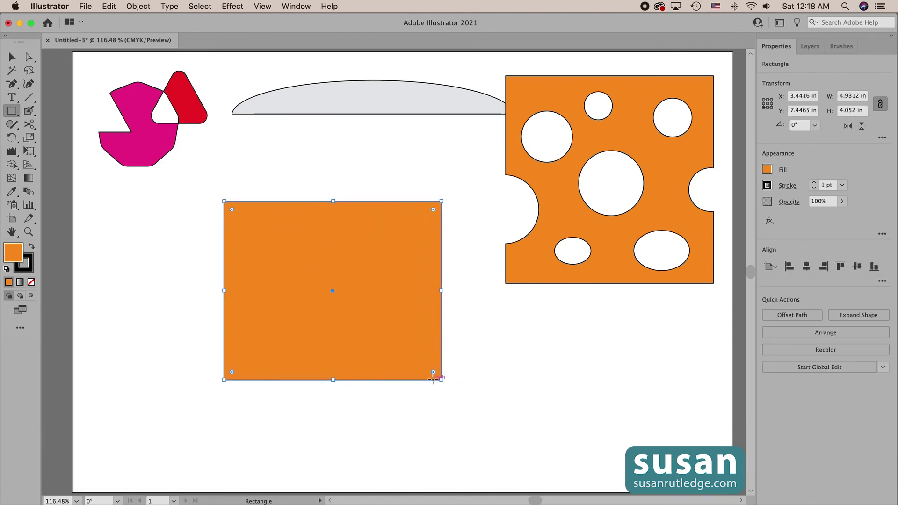
Draw six circles and ellipses over the rectangle, some straddling its edges.
{"action": "key", "text": "l"}
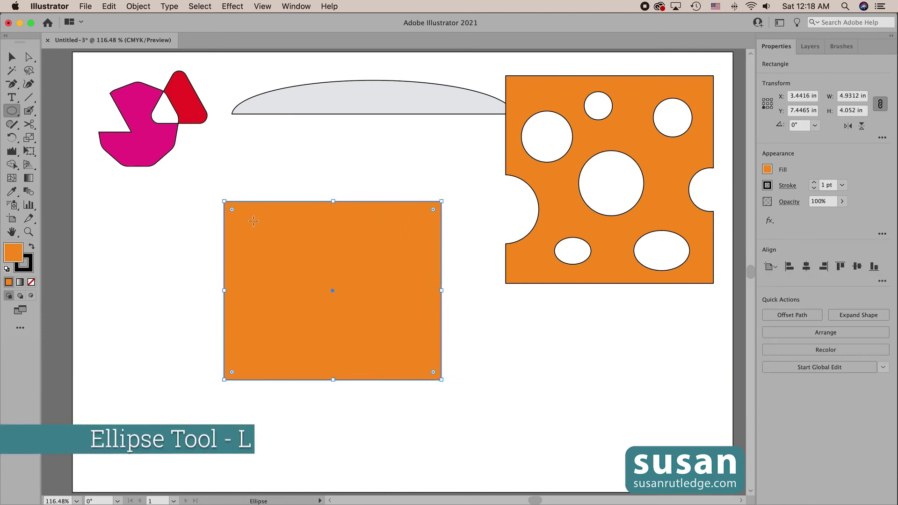
{"action": "mouse_move", "coordinate": [246, 189]}
{"action": "left_mouse_down"}
{"action": "mouse_move", "coordinate": [295, 225]}
{"action": "mouse_move", "coordinate": [287, 236]}
{"action": "left_mouse_up"}
{"action": "left_click_drag", "start_coordinate": [350, 231], "coordinate": [404, 290]}
{"action": "left_click_drag", "start_coordinate": [435, 233], "coordinate": [472, 262]}
{"action": "mouse_move", "coordinate": [382, 324]}
{"action": "left_mouse_down"}
{"action": "mouse_move", "coordinate": [442, 374]}
{"action": "mouse_move", "coordinate": [431, 372]}
{"action": "left_mouse_up"}
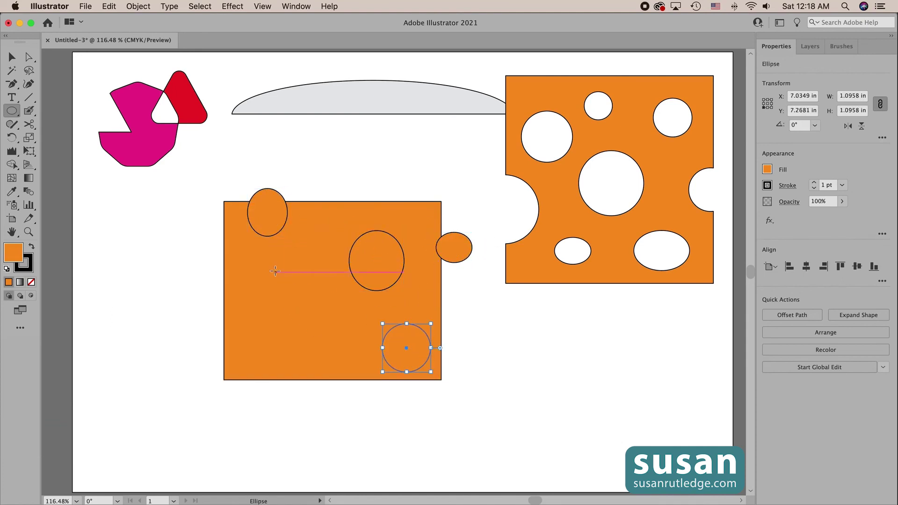
{"action": "left_click_drag", "start_coordinate": [281, 275], "coordinate": [331, 325]}
{"action": "left_click_drag", "start_coordinate": [243, 336], "coordinate": [275, 370]}
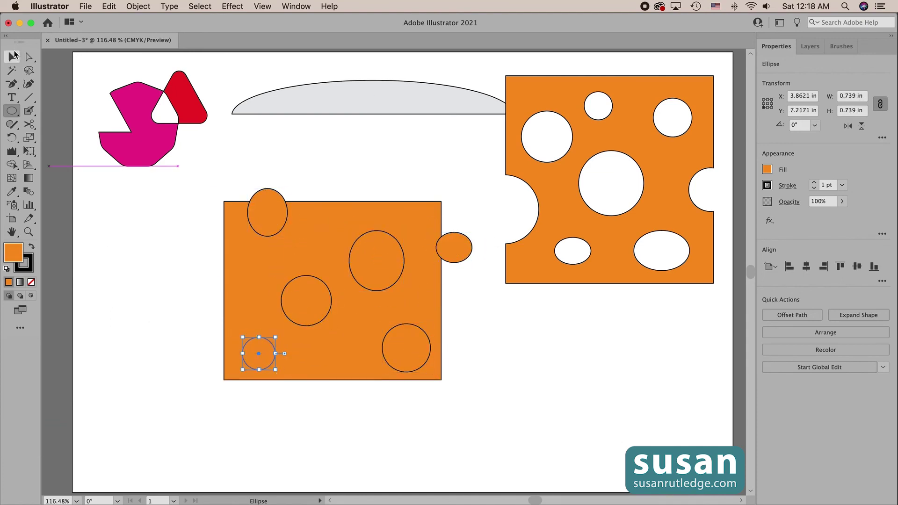
{"action": "left_click", "coordinate": [11, 56]}
{"action": "left_click", "coordinate": [143, 329]}
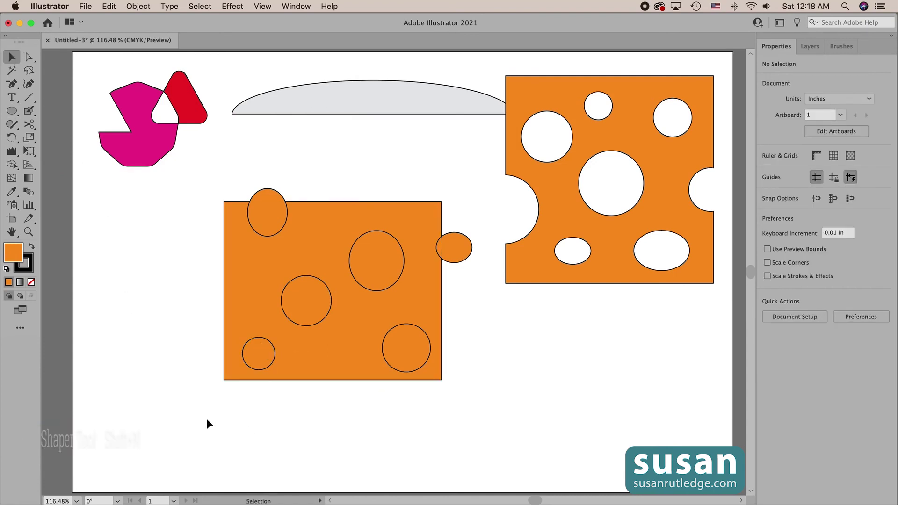
Scribble out all six circles and ellipses, leaving holes and edge notches in the rectangle.
{"action": "key", "text": "shift+n"}
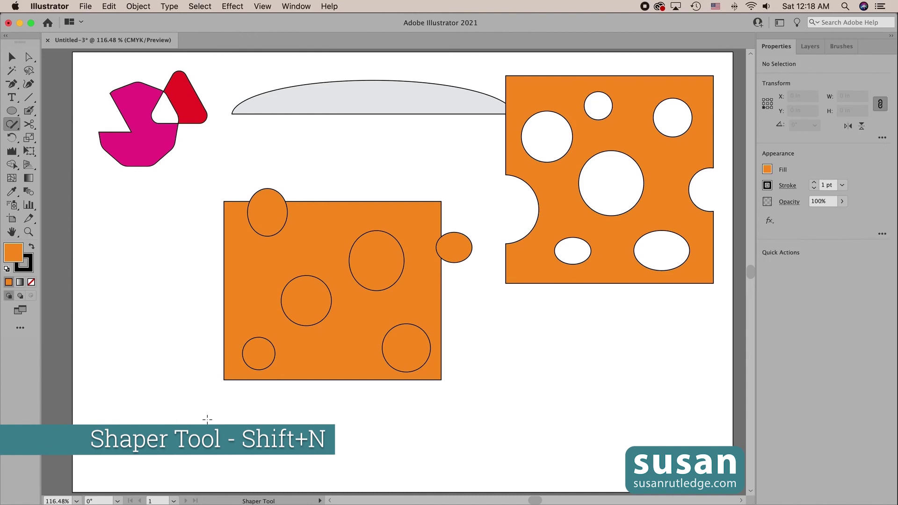
{"action": "left_click_drag", "start_coordinate": [259, 196], "coordinate": [271, 220]}
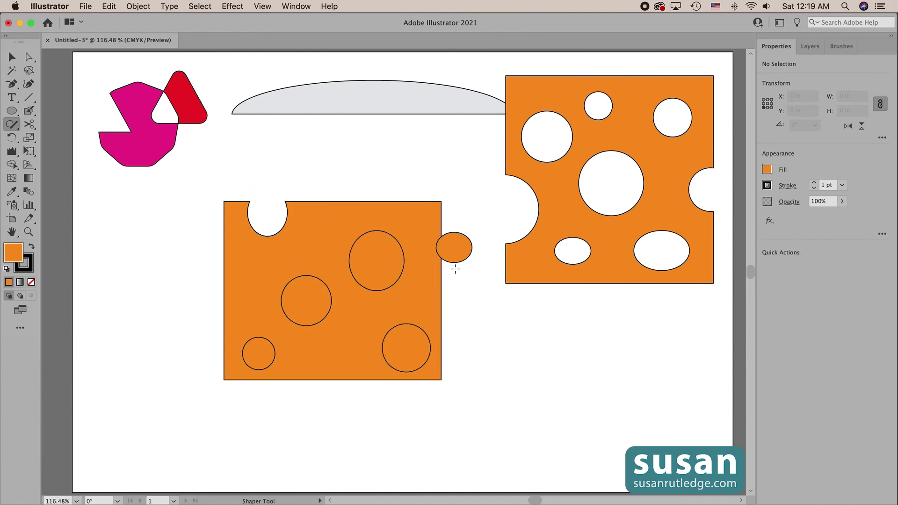
{"action": "left_click_drag", "start_coordinate": [455, 226], "coordinate": [444, 247]}
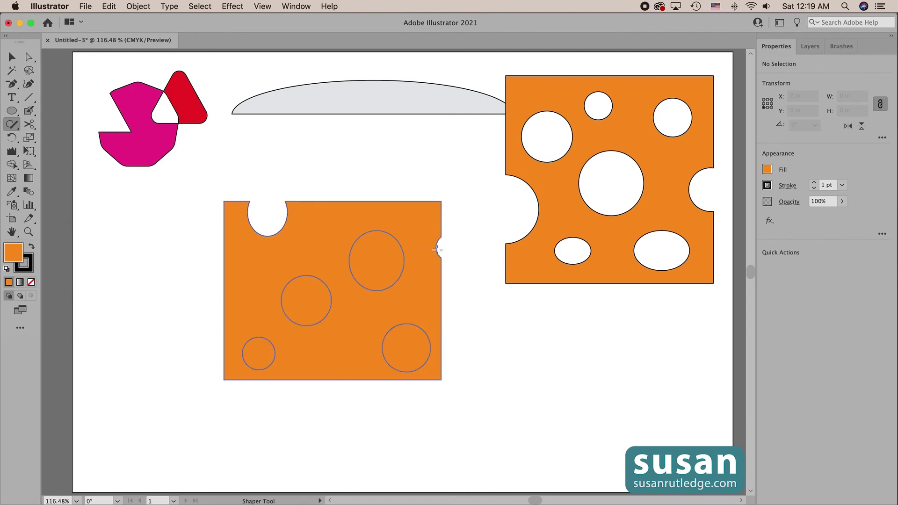
{"action": "left_click_drag", "start_coordinate": [379, 236], "coordinate": [372, 280]}
{"action": "mouse_move", "coordinate": [395, 342]}
{"action": "left_mouse_down"}
{"action": "mouse_move", "coordinate": [407, 341]}
{"action": "mouse_move", "coordinate": [411, 361]}
{"action": "left_mouse_up"}
{"action": "left_click_drag", "start_coordinate": [295, 294], "coordinate": [302, 307]}
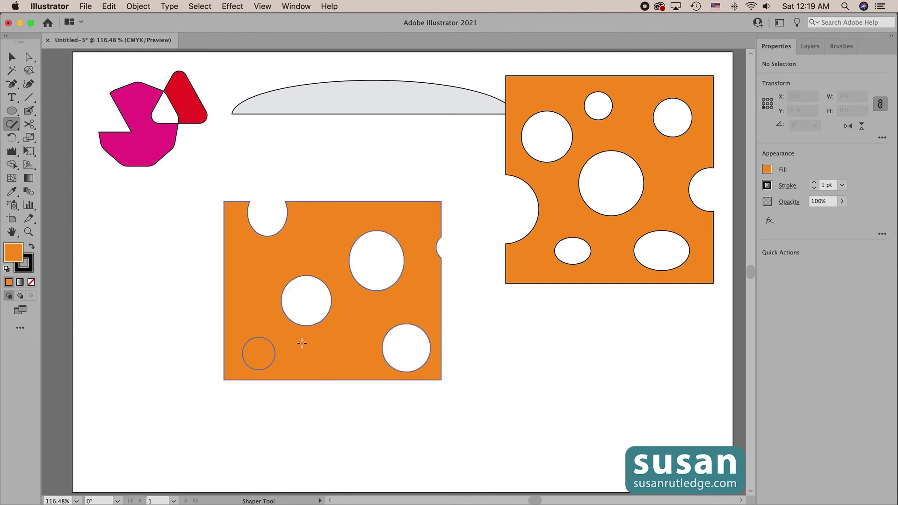
{"action": "left_click_drag", "start_coordinate": [259, 344], "coordinate": [263, 361]}
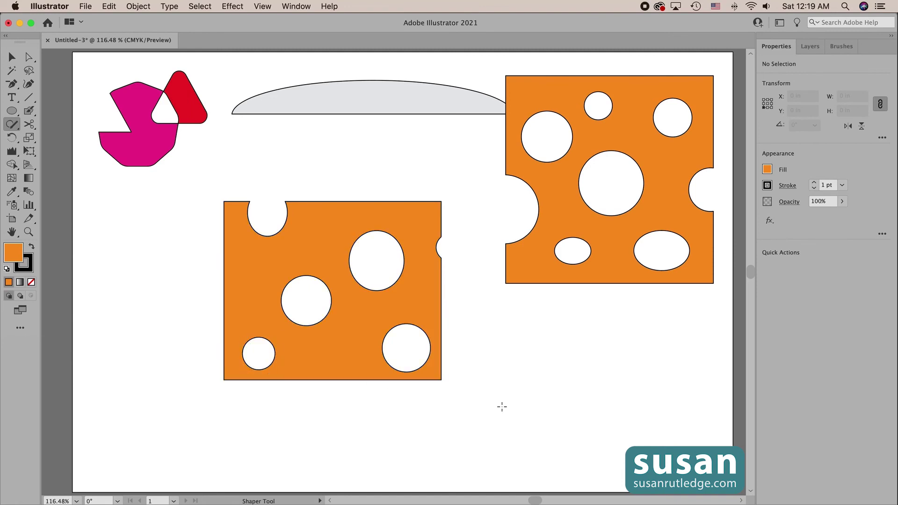